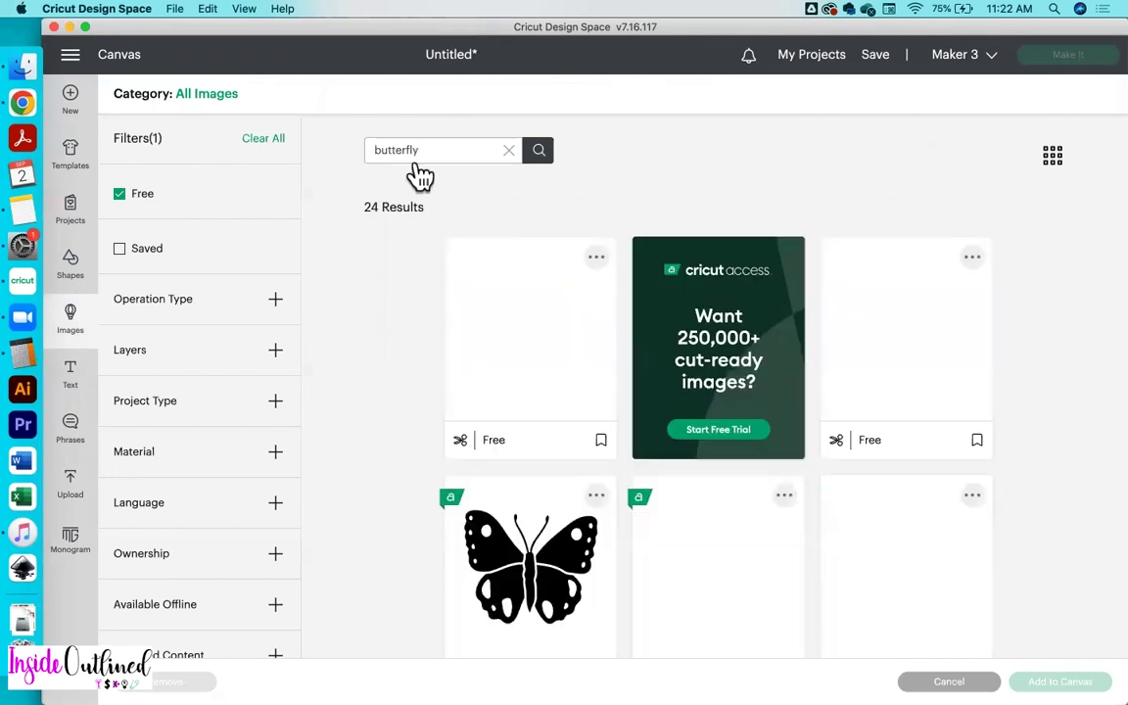
Add the free black butterfly with leaf and dot cut-outs, image #M10DA9B21, to the canvas.
{"action": "scroll", "coordinate": [1034, 354], "scroll_direction": "down", "scroll_amount": 5}
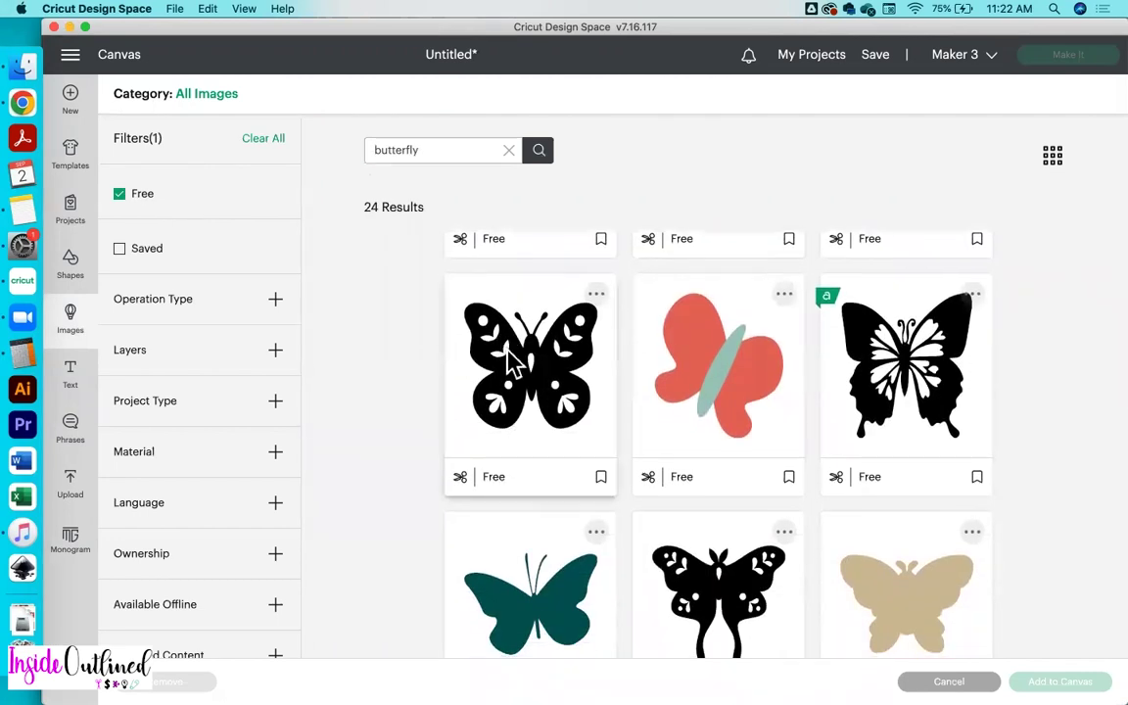
{"action": "left_click", "coordinate": [596, 295]}
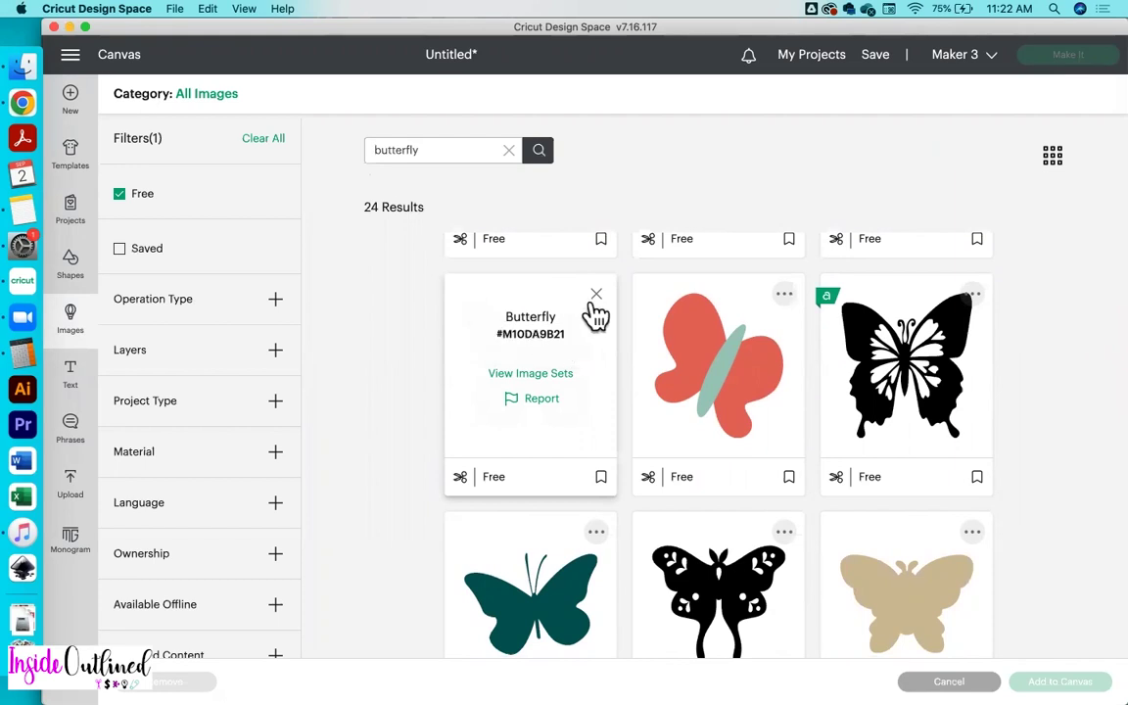
{"action": "left_click", "coordinate": [595, 296]}
{"action": "left_click", "coordinate": [507, 315]}
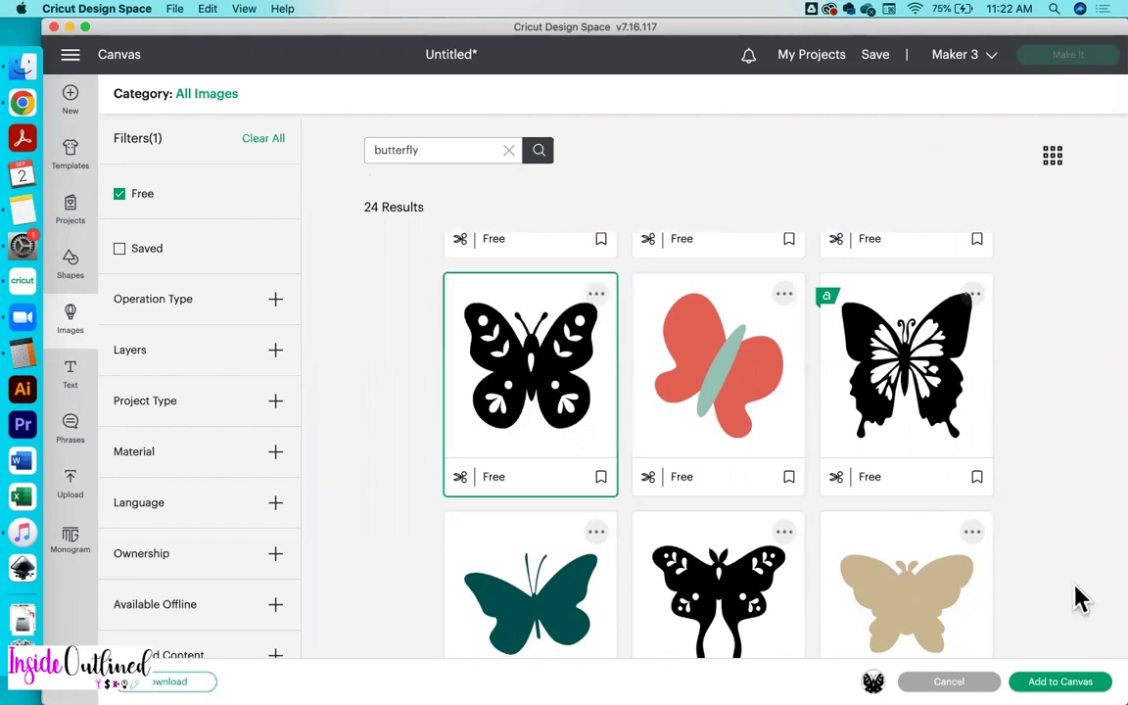
{"action": "left_click", "coordinate": [1060, 681]}
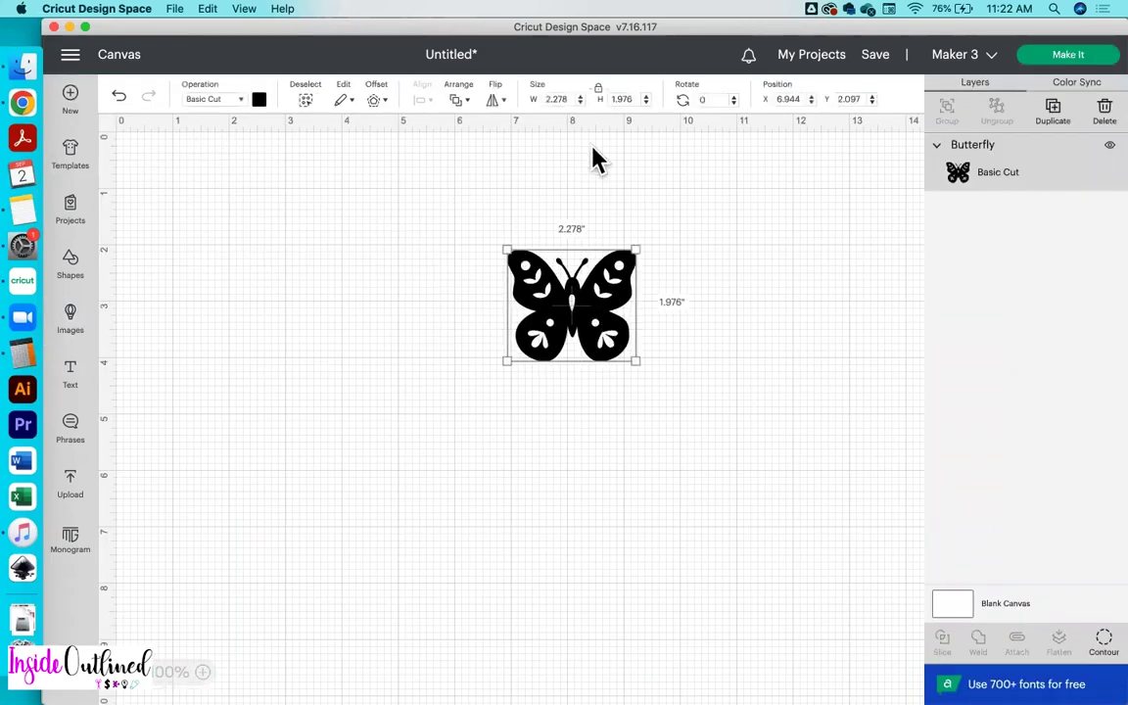
Set the butterfly's width to 3 inches and move it to about X 8.4, Y 2.2.
{"action": "double_click", "coordinate": [559, 99]}
{"action": "type", "text": "3"}
{"action": "key", "text": "Return"}
{"action": "left_click_drag", "start_coordinate": [637, 328], "coordinate": [722, 334]}
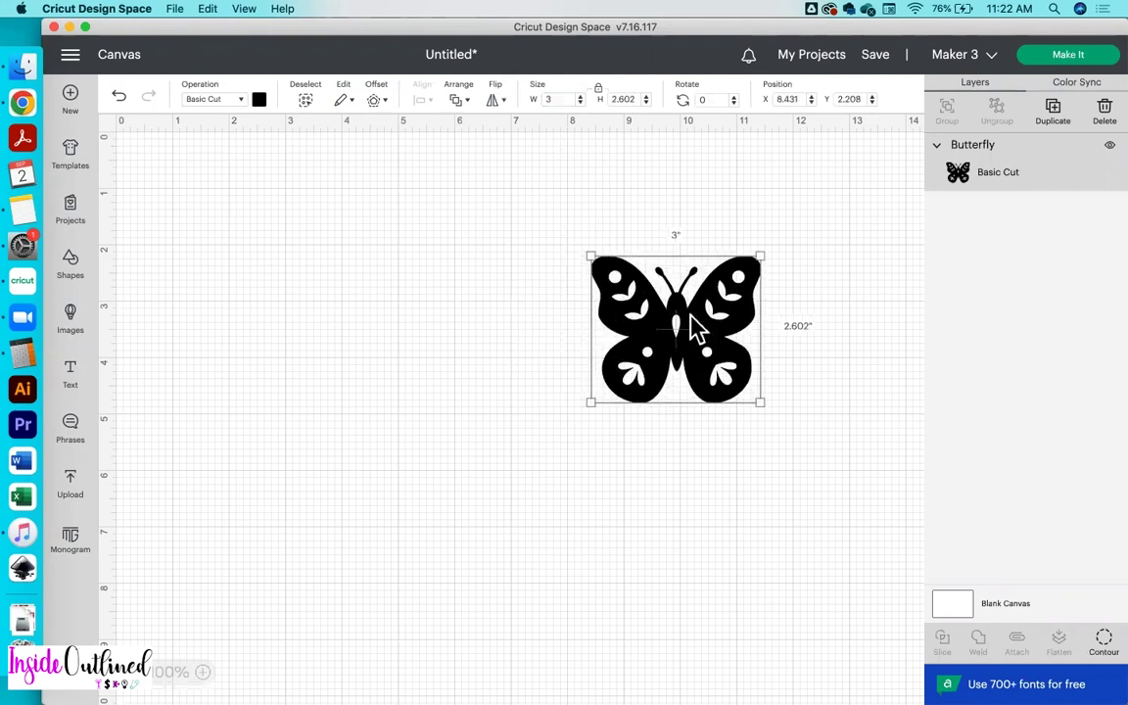
{"action": "left_click", "coordinate": [525, 460]}
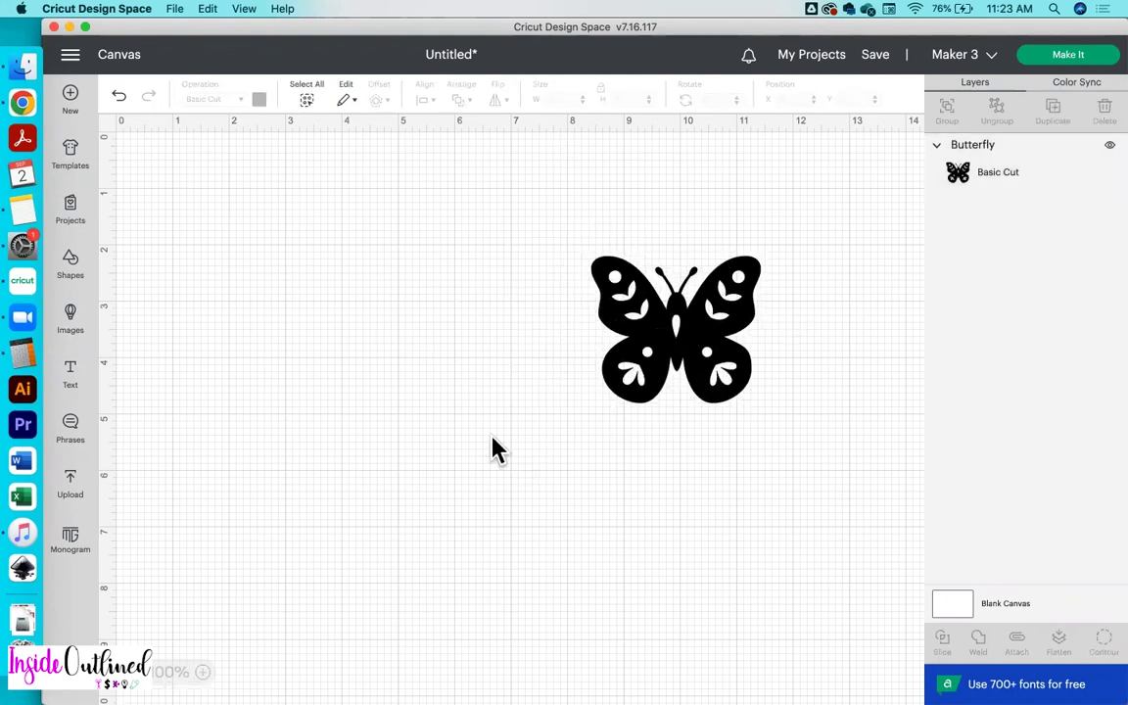
Add a text object, set its font to the system font MONOGRAMOS, and open its text for editing.
{"action": "left_click", "coordinate": [76, 382]}
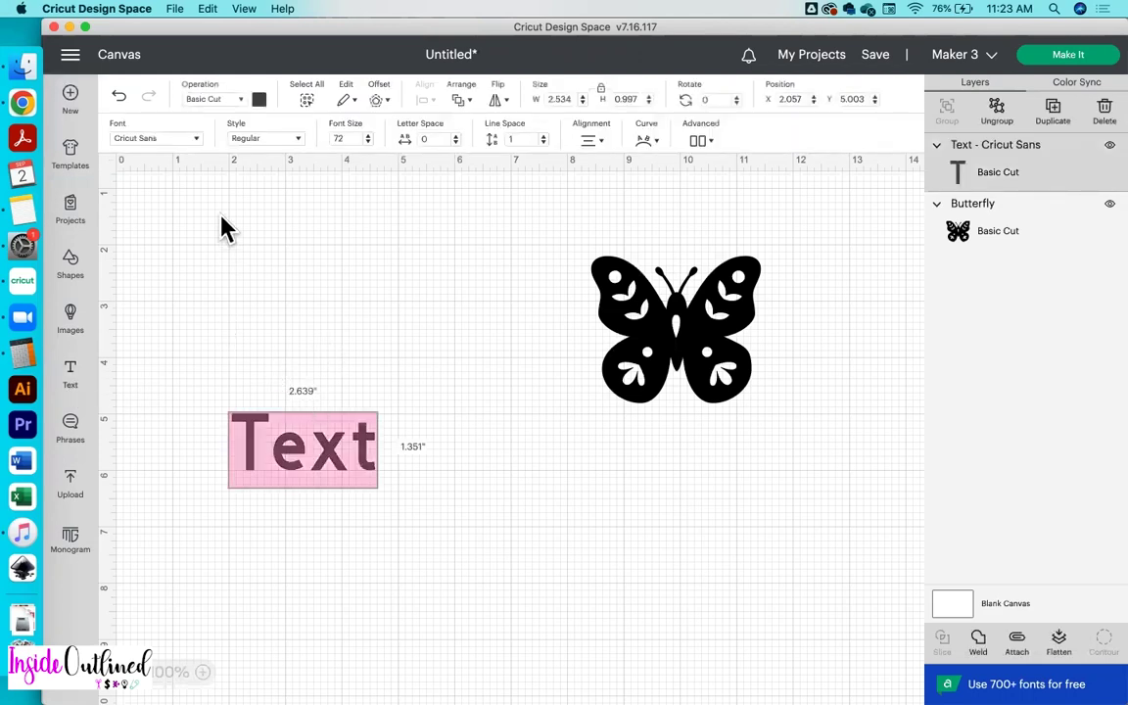
{"action": "left_click", "coordinate": [163, 138]}
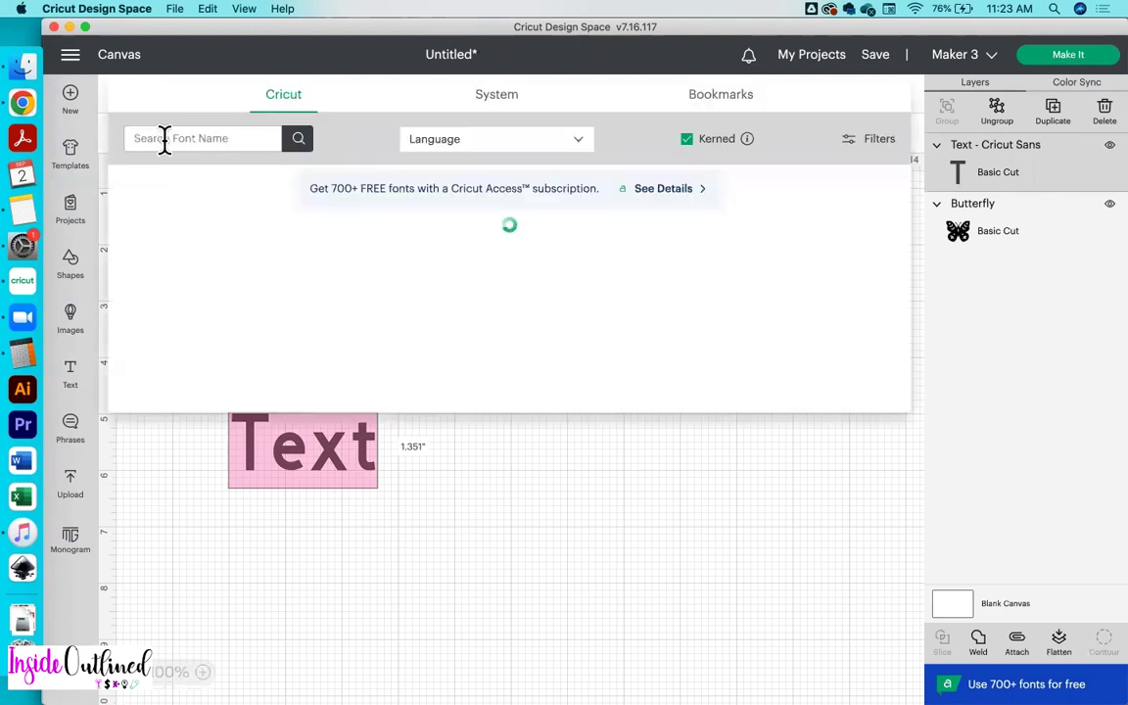
{"action": "left_click", "coordinate": [504, 102]}
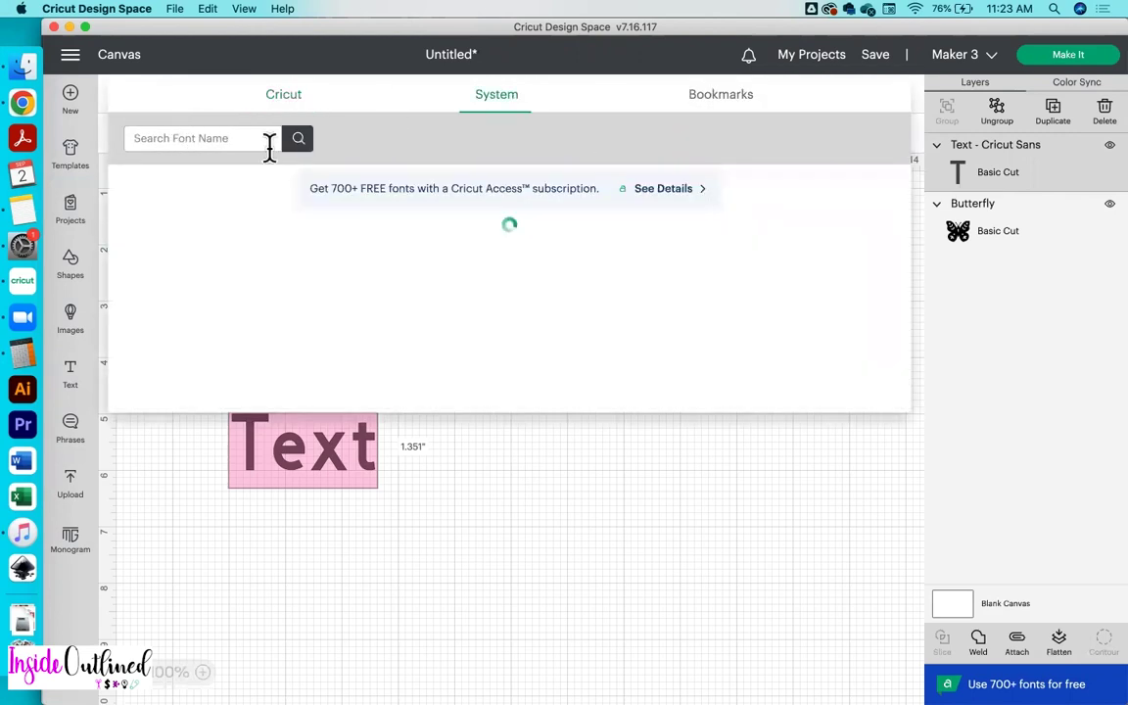
{"action": "type", "text": "MONOG"}
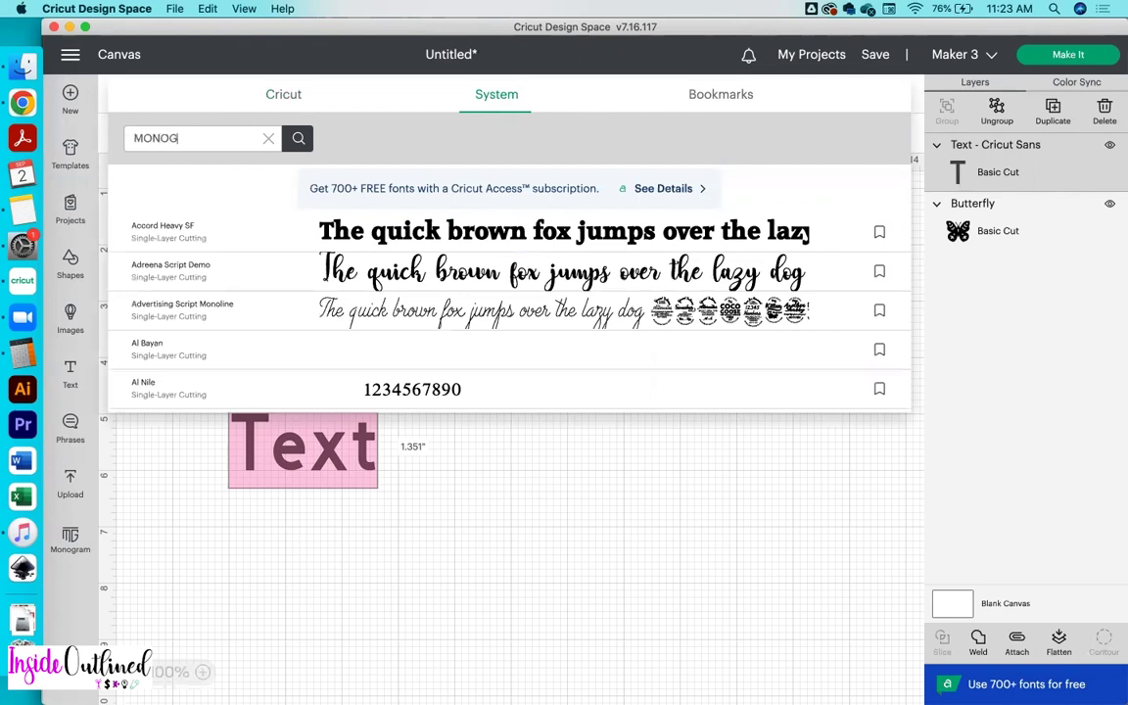
{"action": "type", "text": "RAM"}
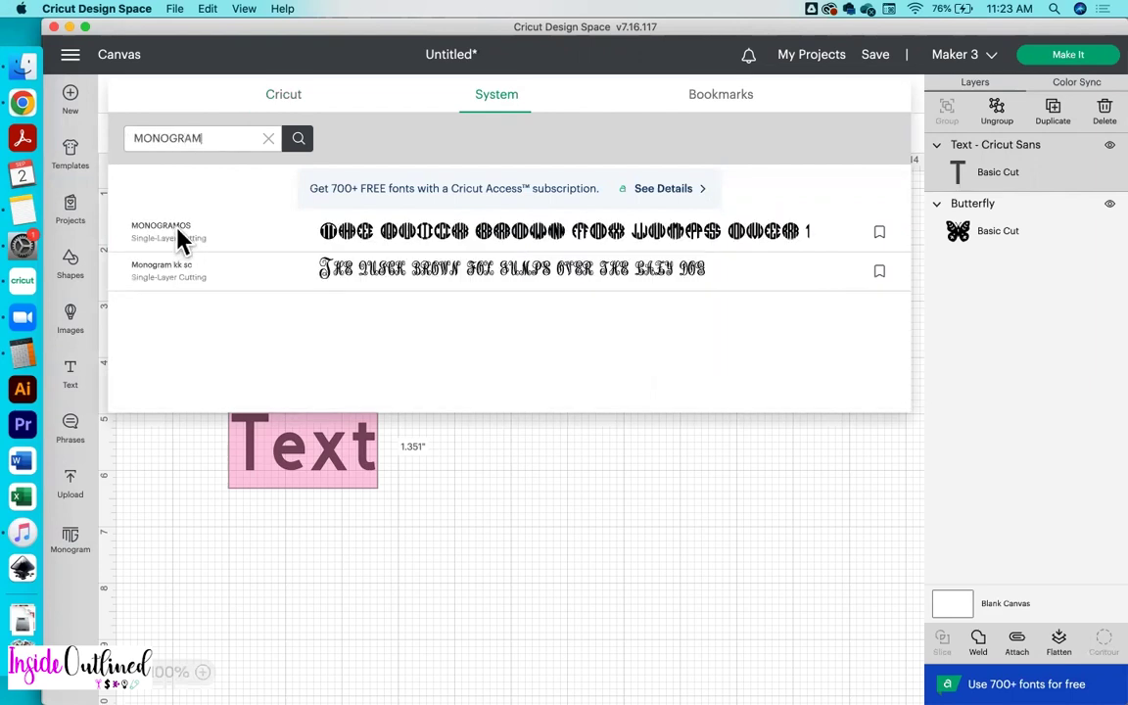
{"action": "left_click", "coordinate": [333, 238]}
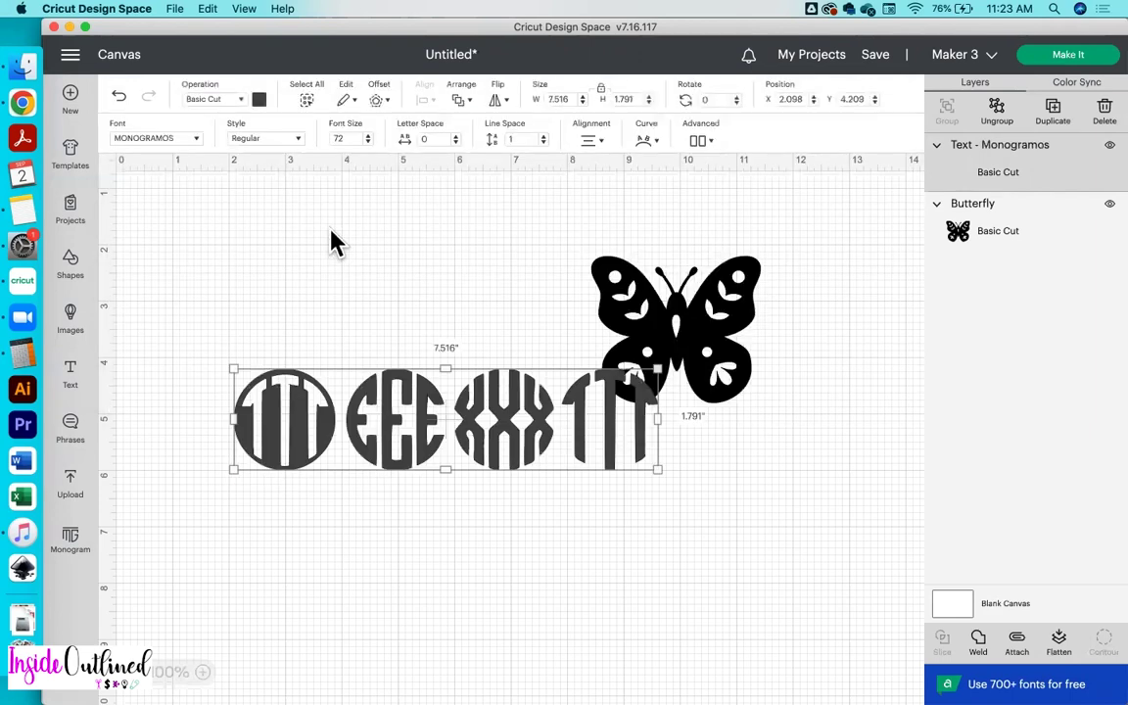
{"action": "double_click", "coordinate": [419, 393]}
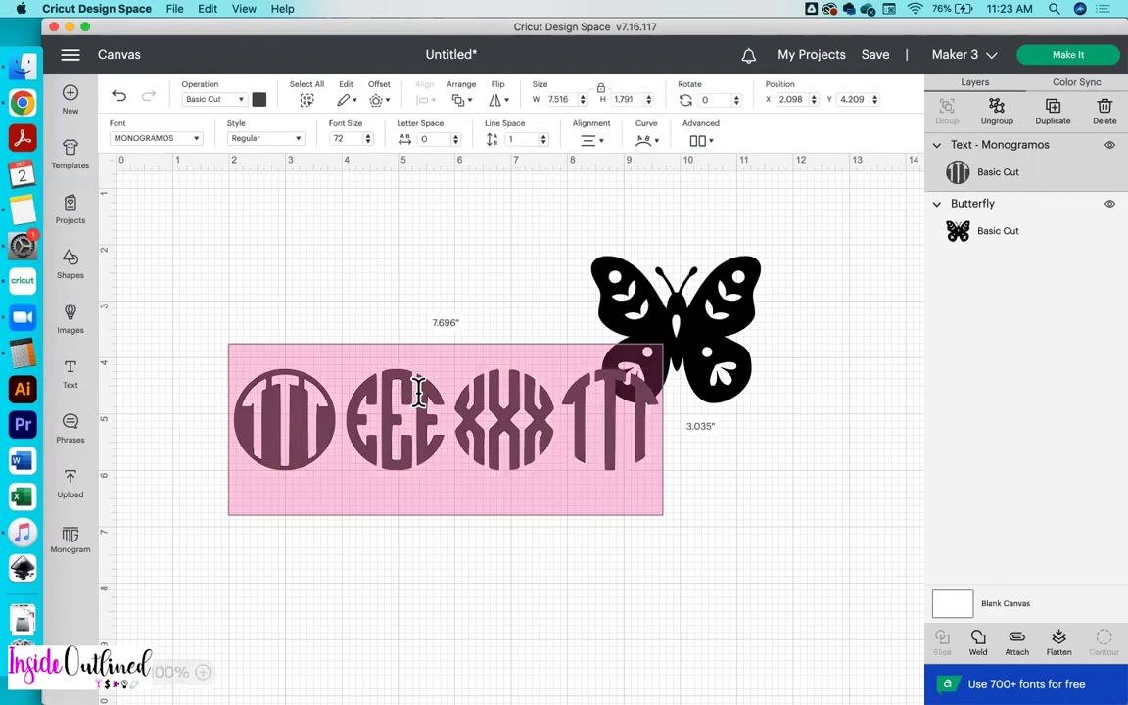
{"action": "type", "text": "rb"}
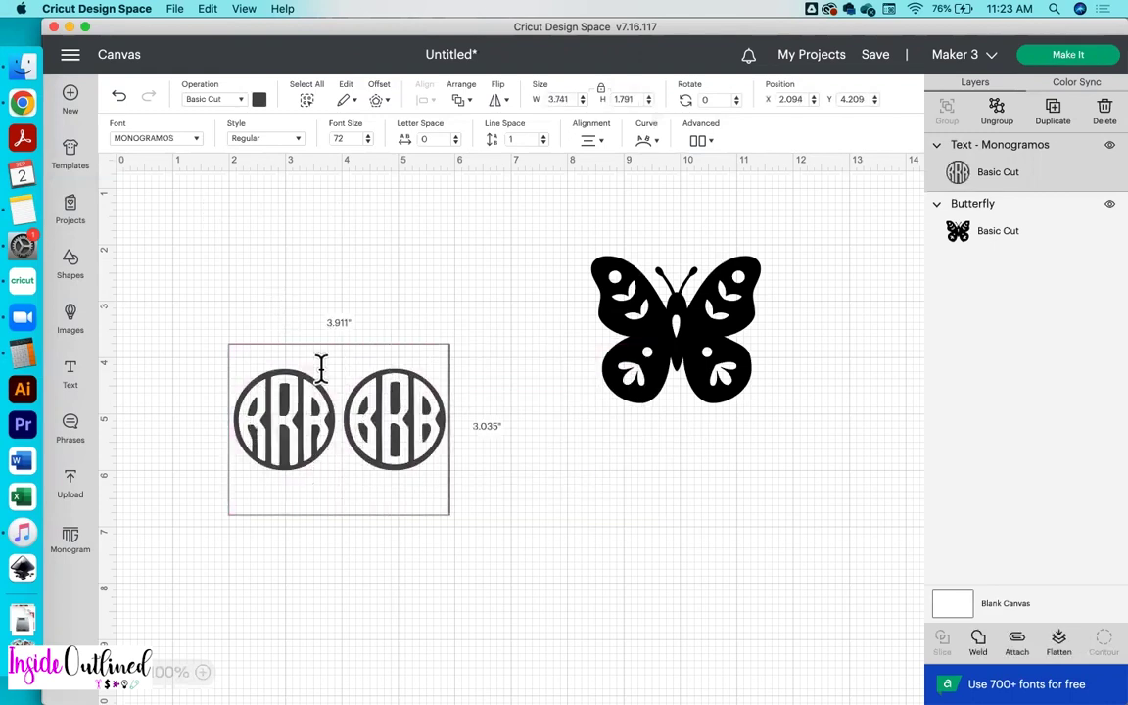
{"action": "left_click", "coordinate": [415, 395]}
{"action": "key", "text": "BackSpace"}
{"action": "key", "text": "BackSpace"}
{"action": "key", "text": "BackSpace"}
{"action": "key", "text": "BackSpace"}
{"action": "key", "text": "BackSpace"}
{"action": "key", "text": "BackSpace"}
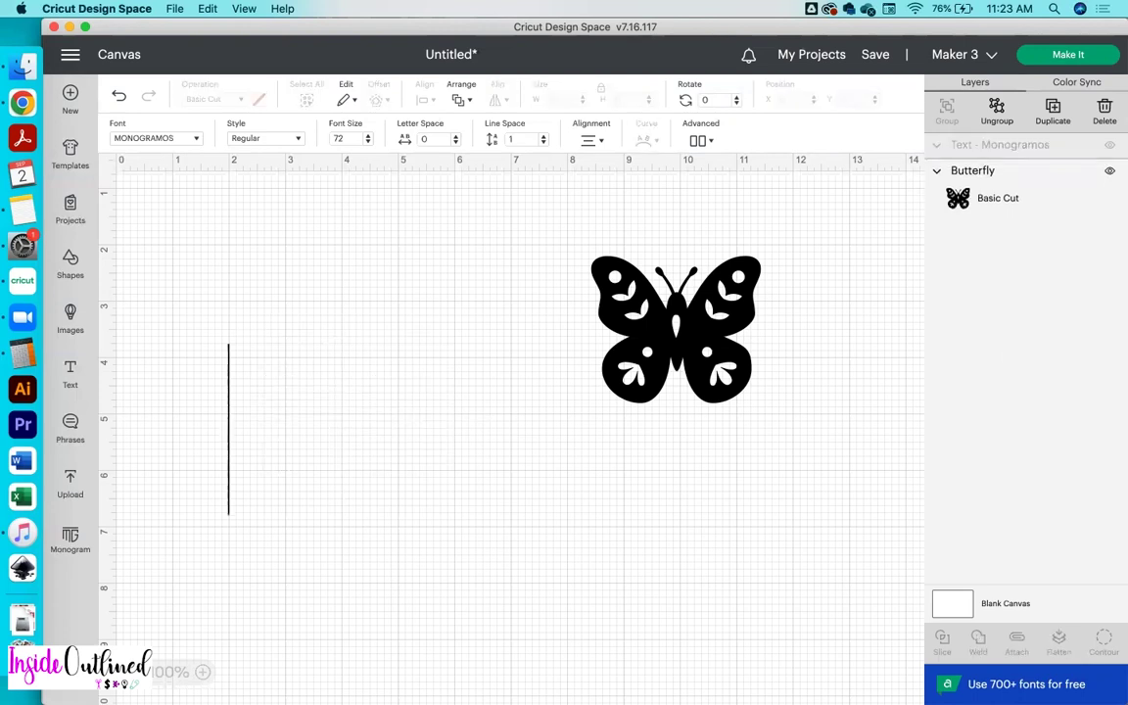
Enter the capital letters R and B as the monogram text and shift it to about X 2.6, Y 4.6.
{"action": "type", "text": "RRR "}
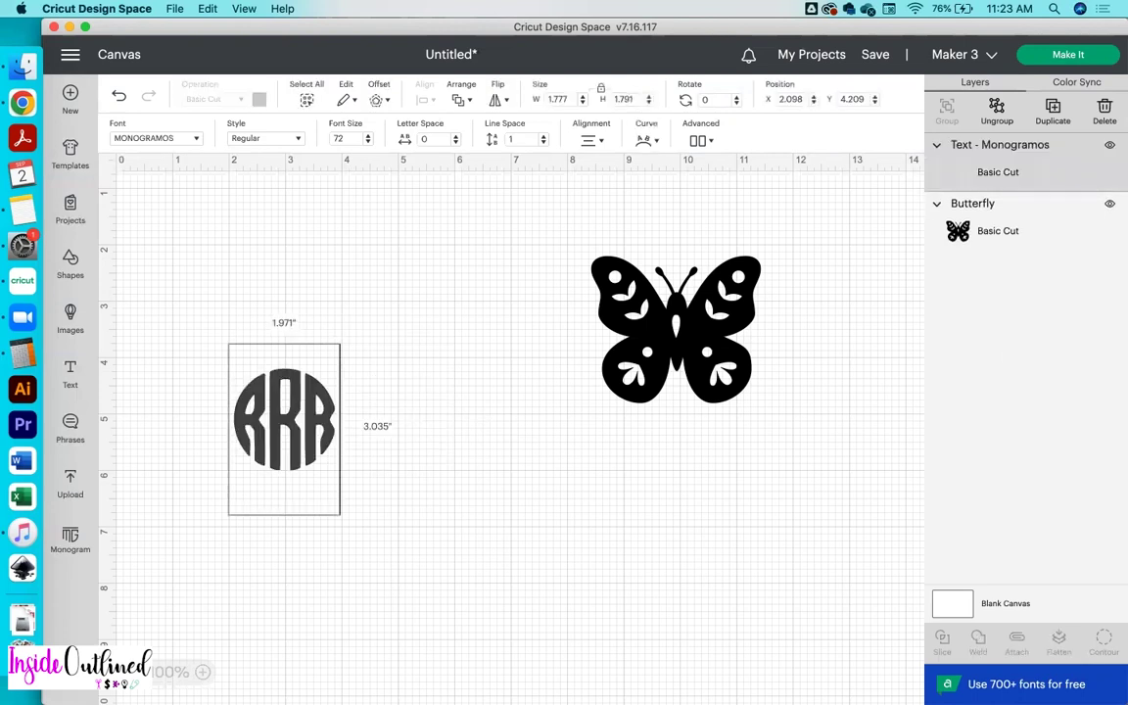
{"action": "type", "text": "BBB"}
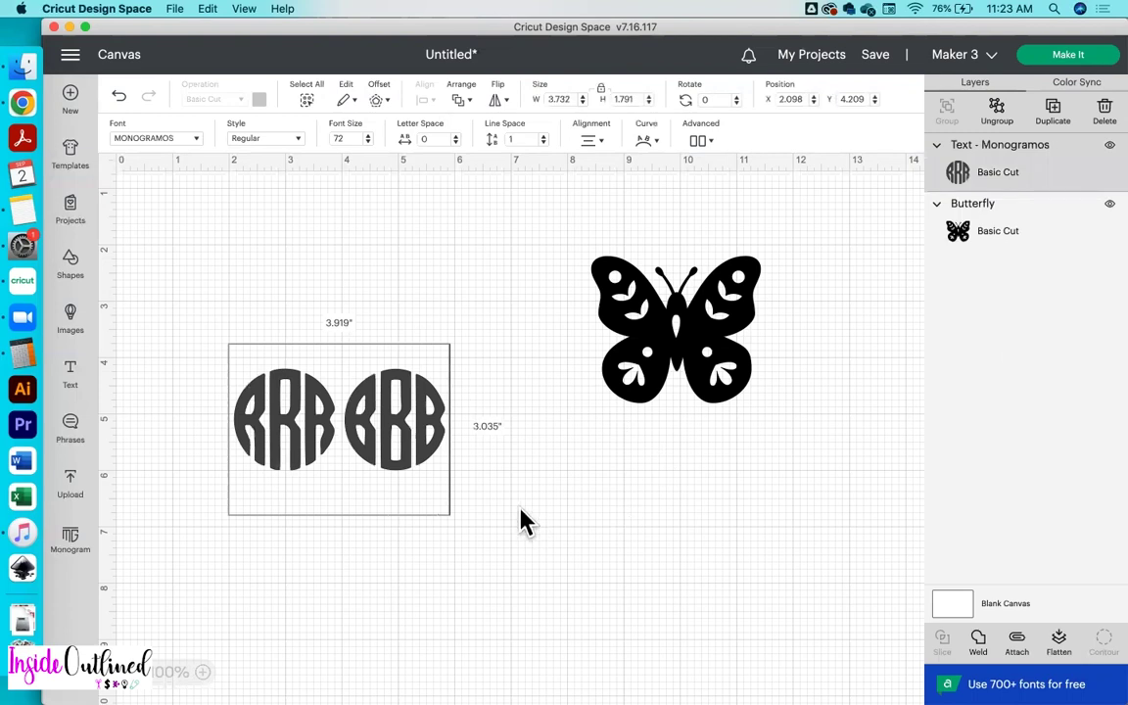
{"action": "left_click", "coordinate": [446, 458]}
{"action": "left_click_drag", "start_coordinate": [445, 458], "coordinate": [474, 478]}
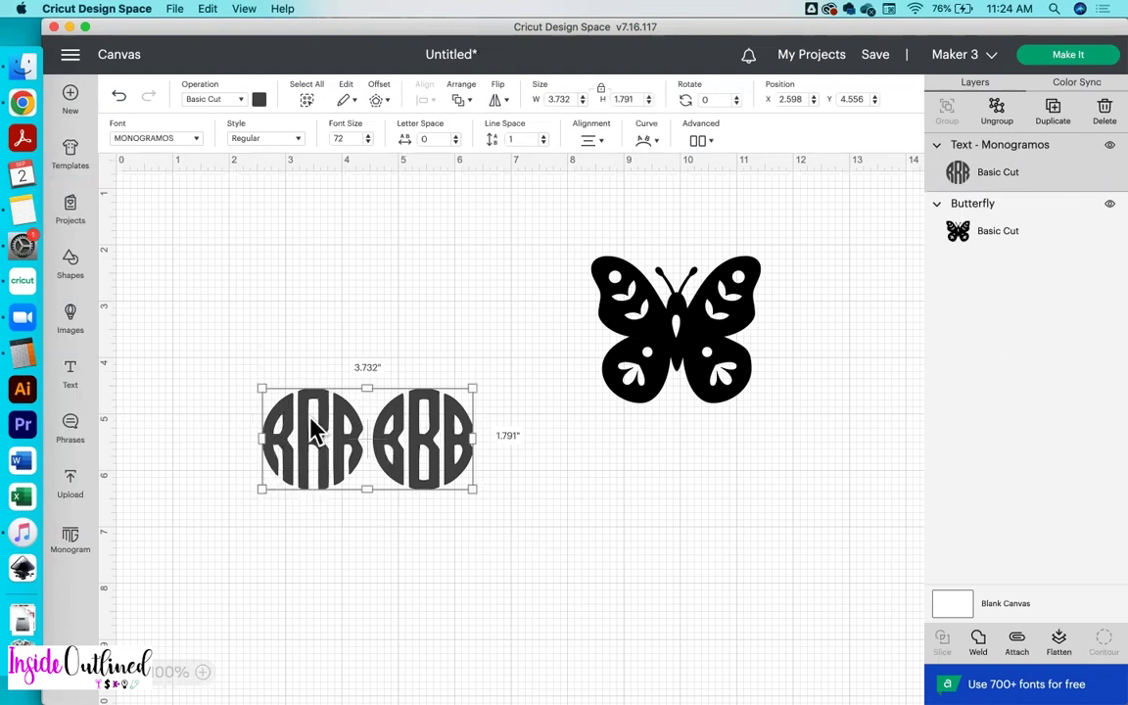
Move the monogram text slightly up the canvas and ungroup it into separate letter objects.
{"action": "left_click_drag", "start_coordinate": [428, 453], "coordinate": [431, 394]}
{"action": "left_click", "coordinate": [1006, 117]}
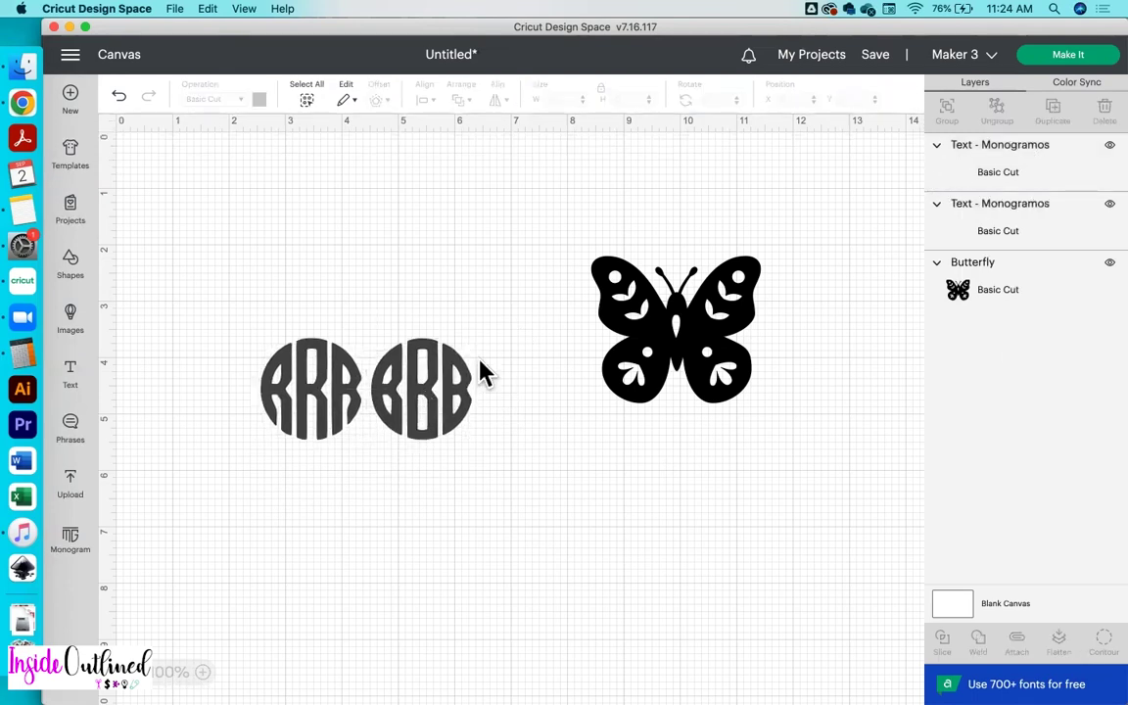
{"action": "left_click", "coordinate": [323, 401]}
{"action": "left_click", "coordinate": [247, 257]}
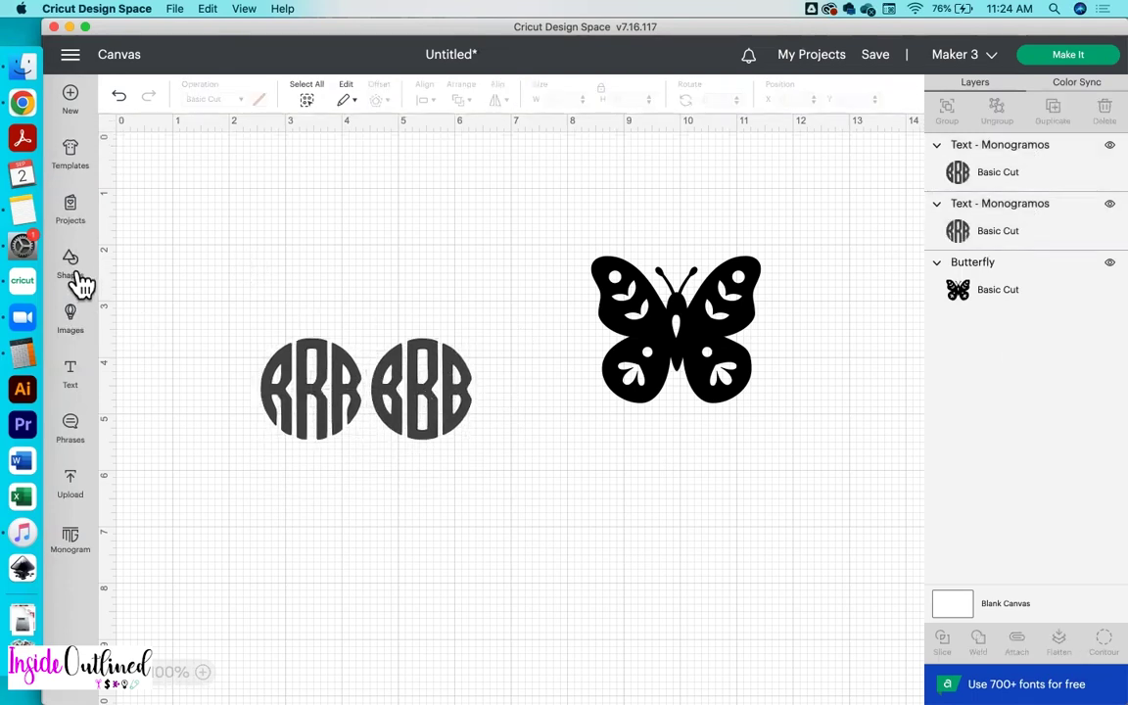
Cover the middle R with a square reshaped without locked proportions to about 0.6 × 2.26 inches, and place a duplicate over the middle B.
{"action": "left_click", "coordinate": [80, 280]}
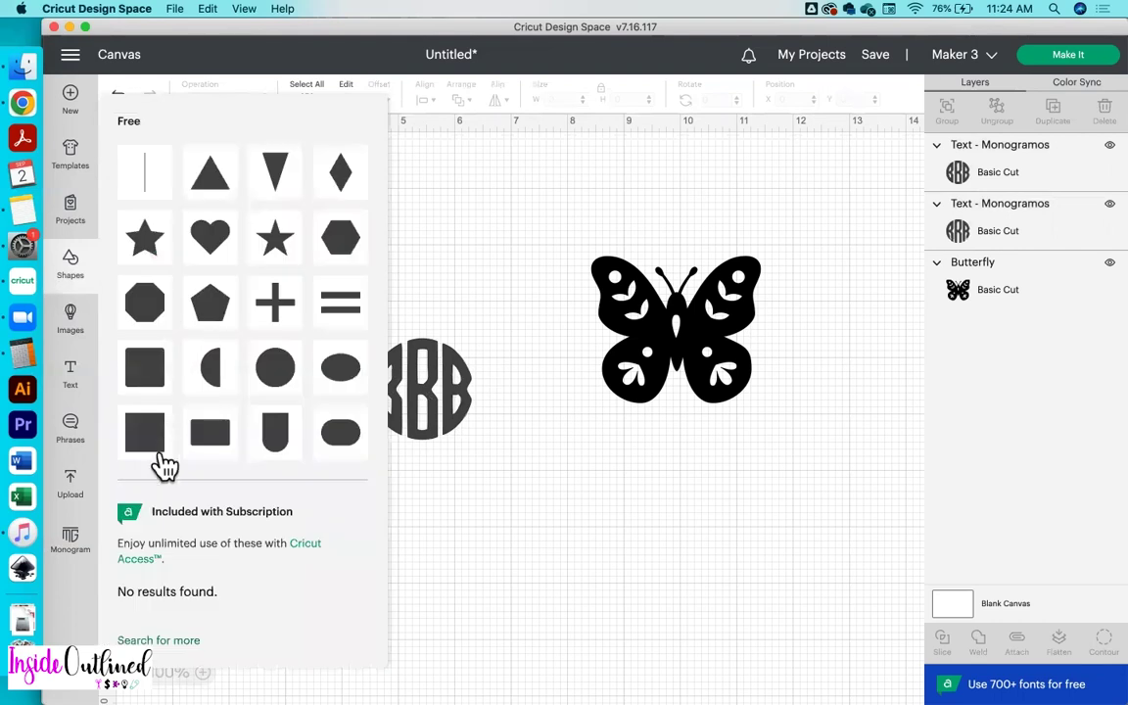
{"action": "left_click", "coordinate": [155, 448]}
{"action": "left_click_drag", "start_coordinate": [277, 272], "coordinate": [332, 246]}
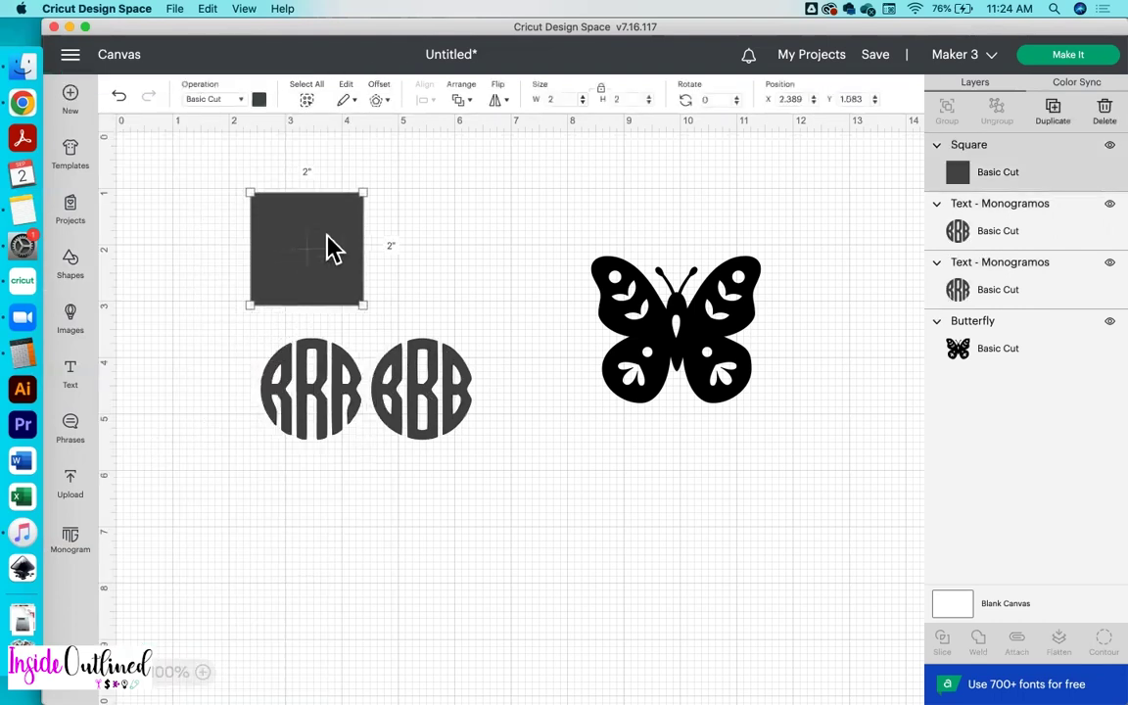
{"action": "left_click", "coordinate": [601, 89]}
{"action": "left_click_drag", "start_coordinate": [362, 304], "coordinate": [311, 402]}
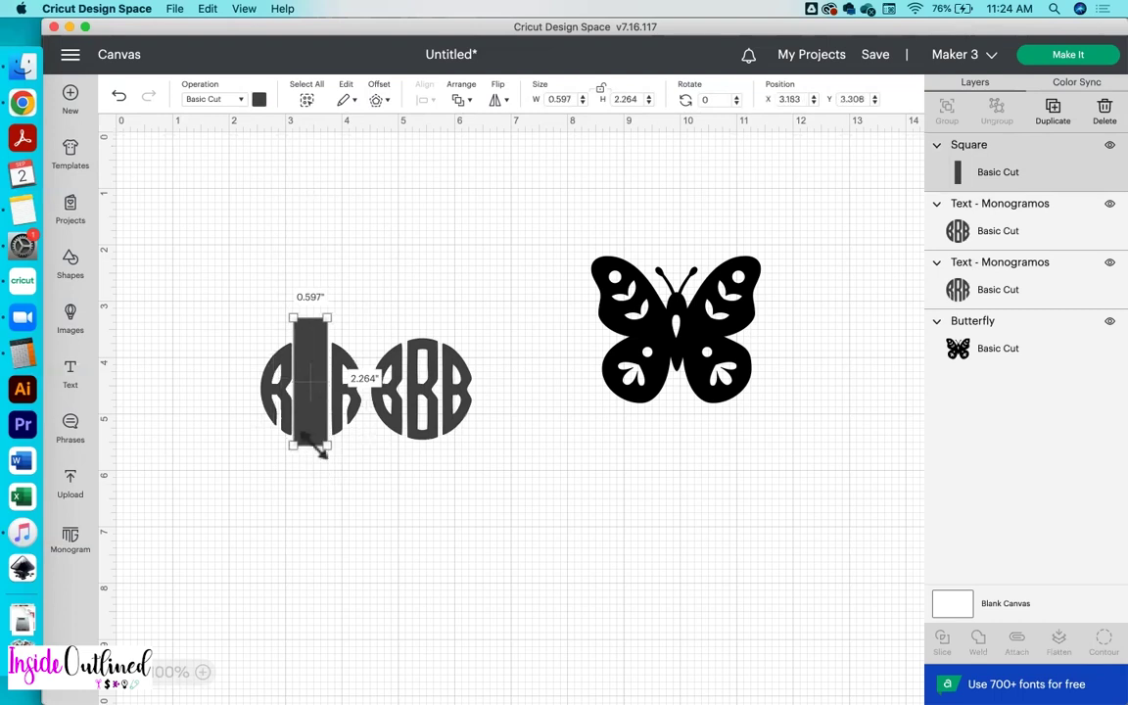
{"action": "left_click", "coordinate": [1055, 113]}
{"action": "left_click_drag", "start_coordinate": [245, 308], "coordinate": [410, 378]}
Slice the R monogram with the bar over it and delete the bar and both cut-out middle R pieces.
{"action": "left_click", "coordinate": [287, 262]}
{"action": "left_click_drag", "start_coordinate": [291, 274], "coordinate": [338, 478]}
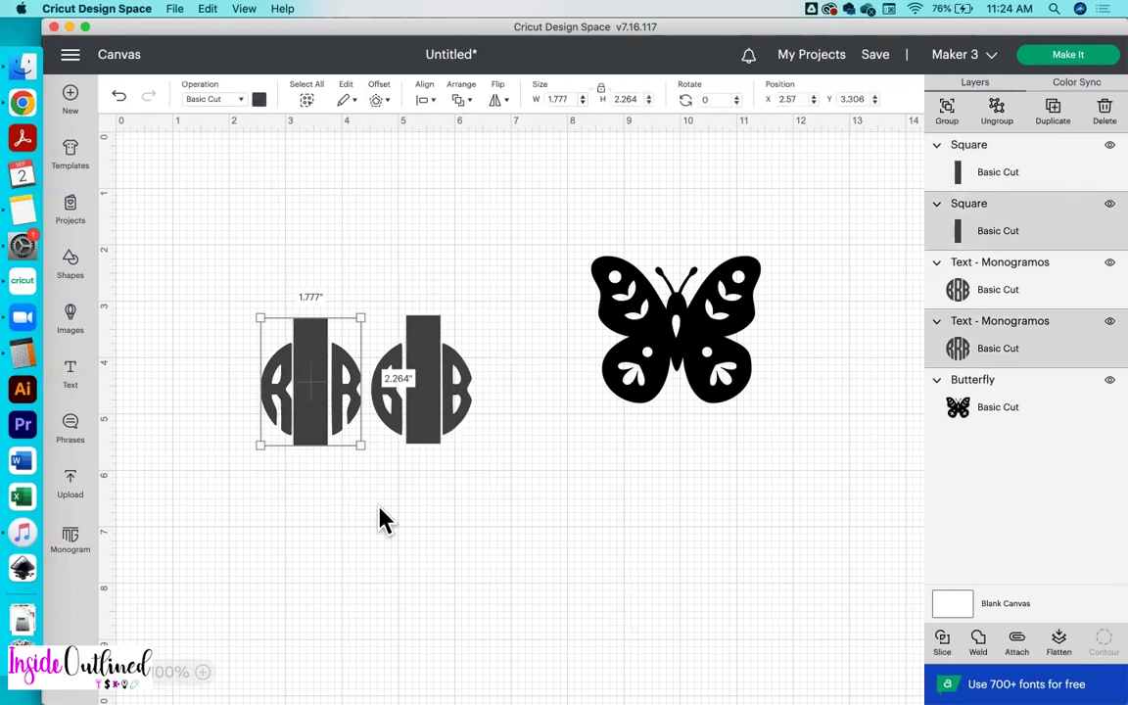
{"action": "left_click", "coordinate": [325, 339]}
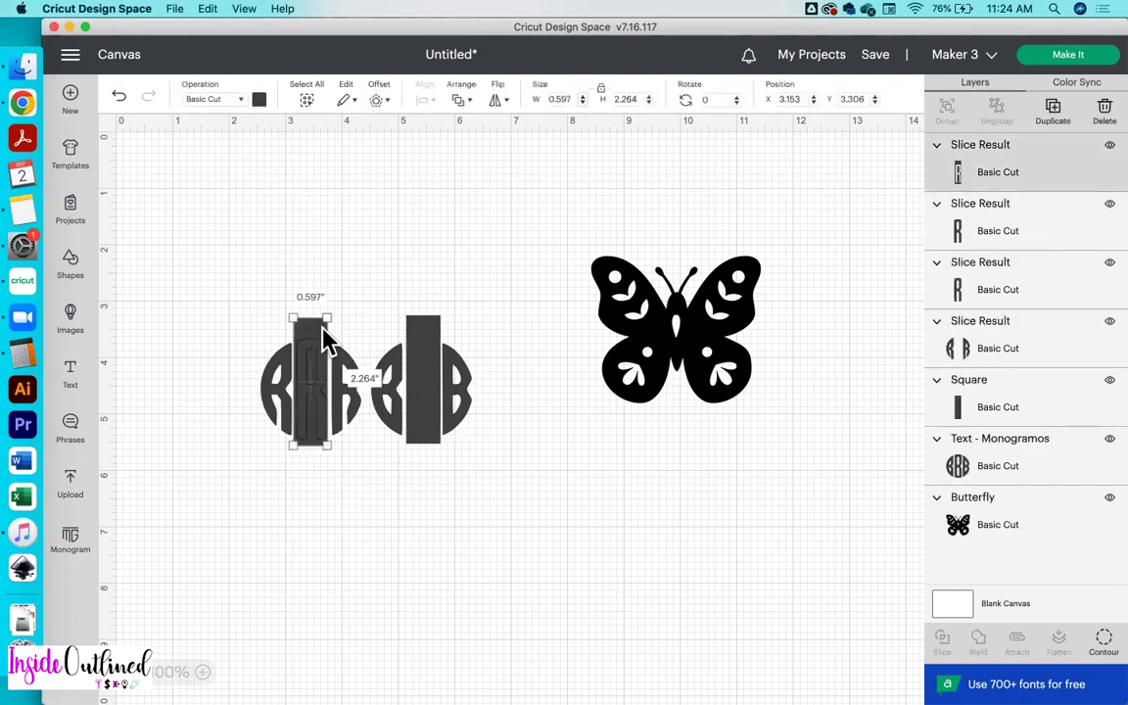
{"action": "key", "text": "Delete"}
{"action": "left_click", "coordinate": [323, 384]}
{"action": "key", "text": "Delete"}
{"action": "left_click", "coordinate": [318, 383]}
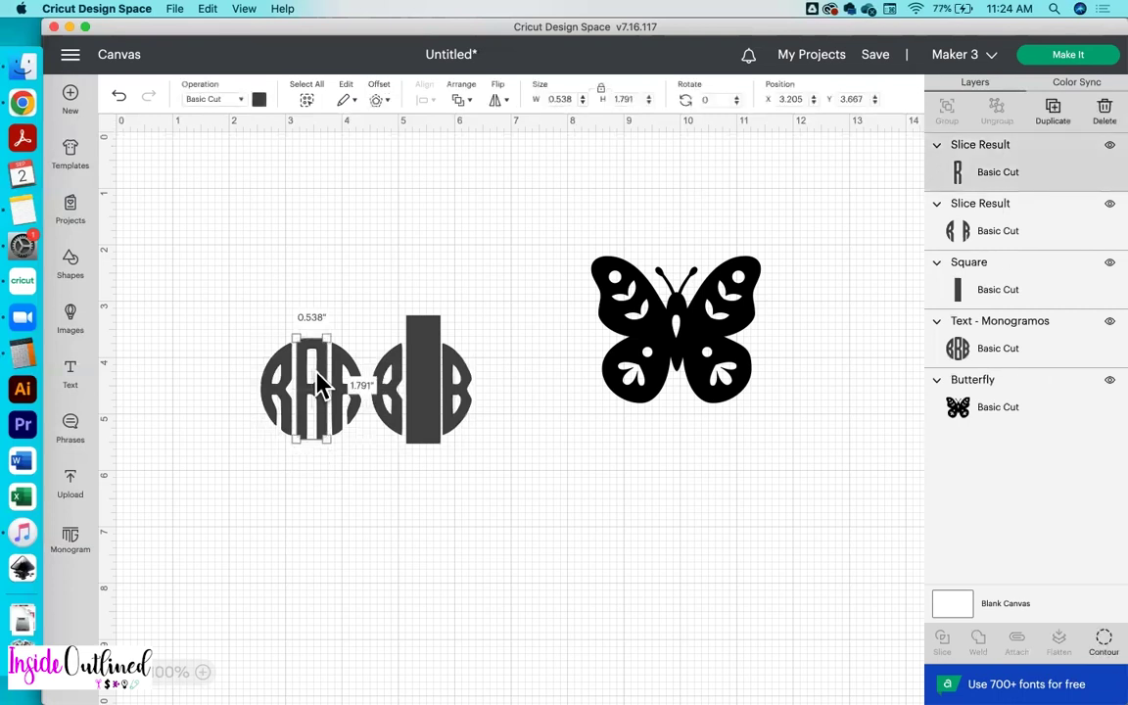
{"action": "key", "text": "Delete"}
Slice the B monogram with the bar covering its middle letter and delete the leftover bar.
{"action": "left_click_drag", "start_coordinate": [392, 285], "coordinate": [455, 468]}
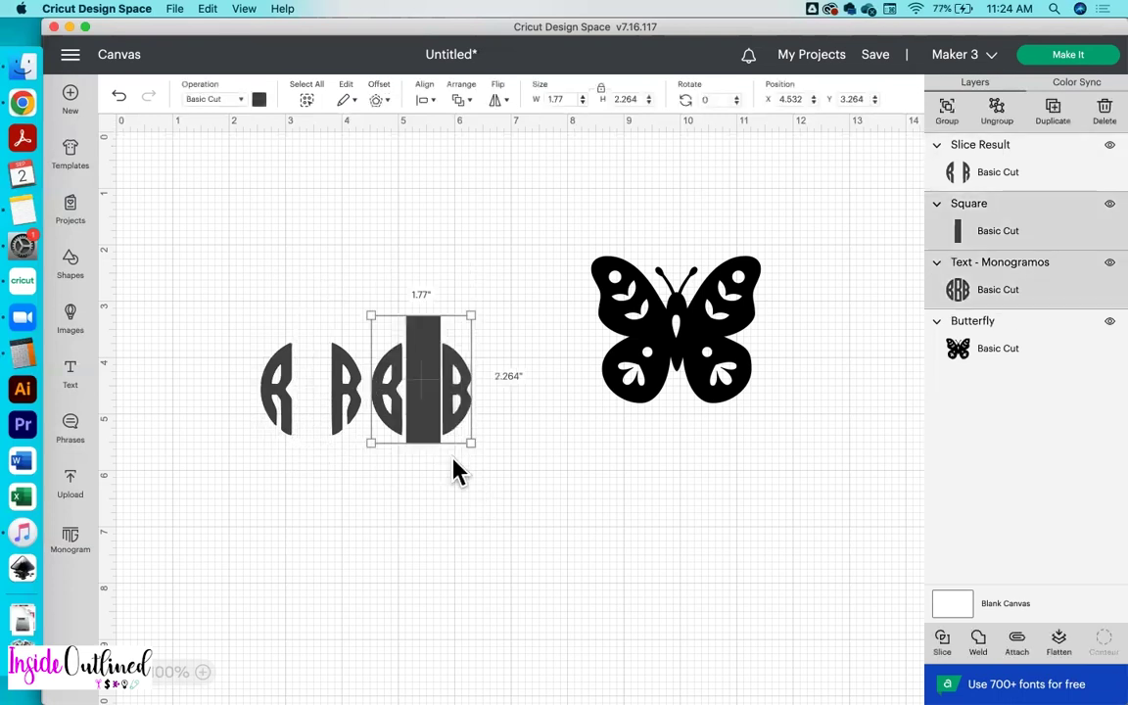
{"action": "left_click", "coordinate": [943, 644]}
{"action": "left_click", "coordinate": [429, 338]}
{"action": "left_click", "coordinate": [460, 322]}
{"action": "left_click", "coordinate": [435, 331]}
{"action": "key", "text": "Delete"}
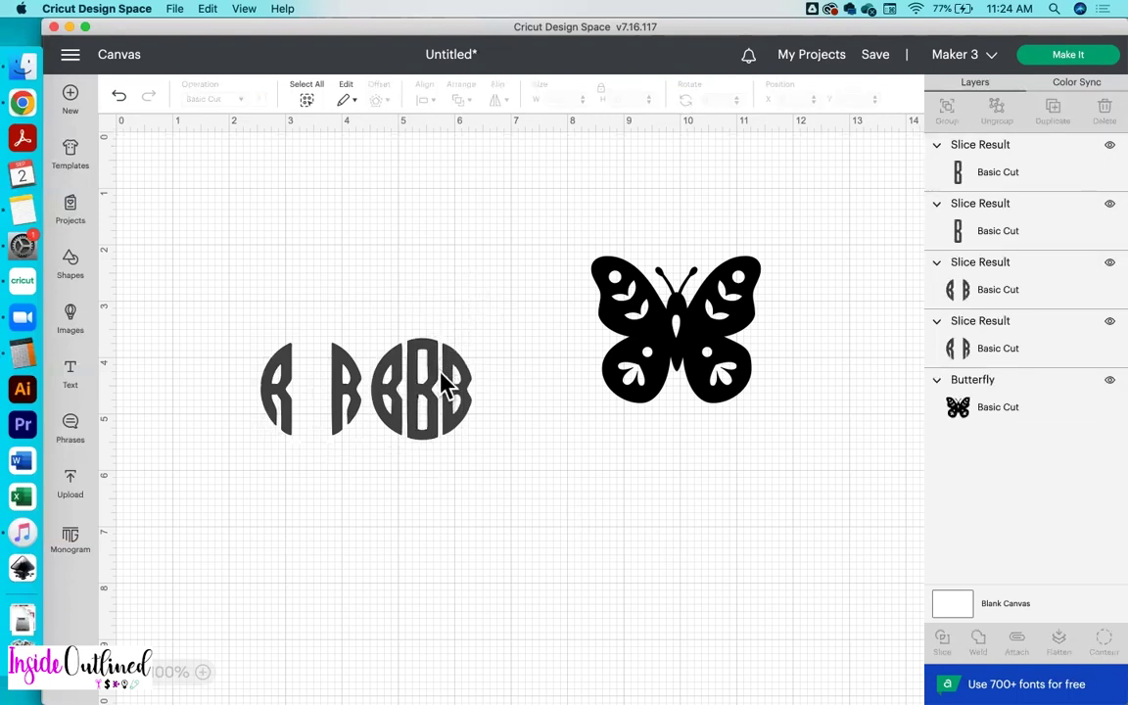
Move one middle B piece into the gap between the two outer R letters and delete the remaining B pieces.
{"action": "left_click_drag", "start_coordinate": [435, 387], "coordinate": [345, 384]}
{"action": "left_click_drag", "start_coordinate": [367, 294], "coordinate": [498, 460]}
{"action": "key", "text": "Delete"}
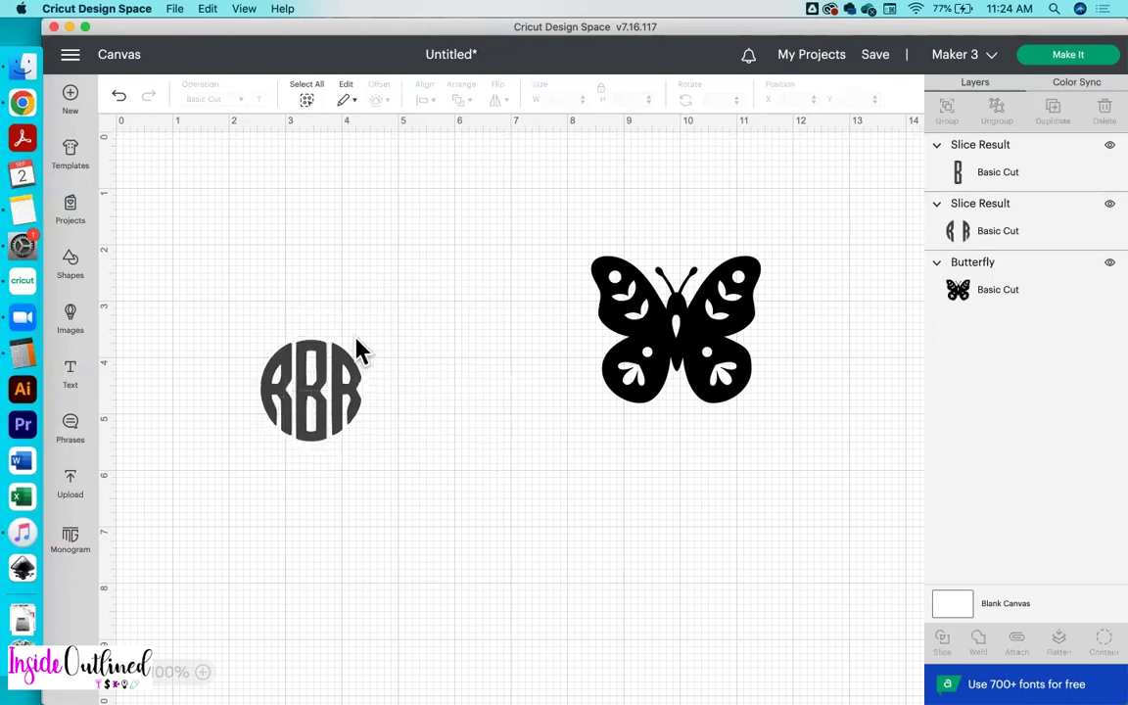
Weld the middle B and the outer R letters into one monogram and move it below the butterfly's lower-left side.
{"action": "left_click_drag", "start_coordinate": [225, 294], "coordinate": [440, 519]}
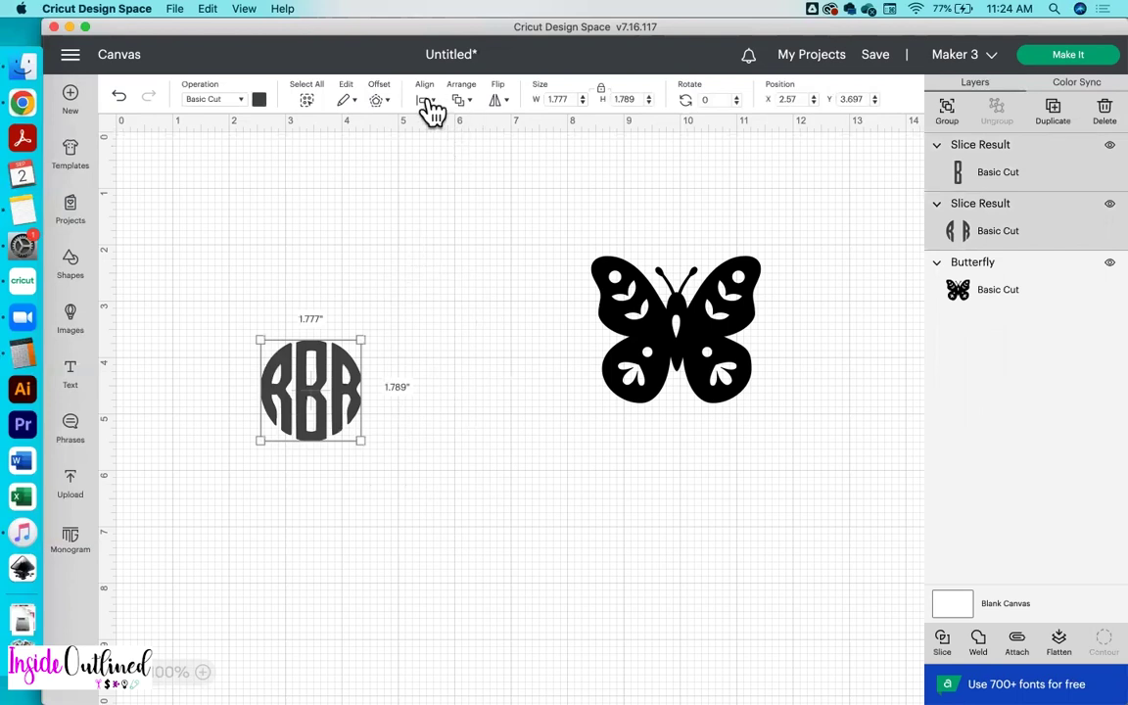
{"action": "left_click", "coordinate": [979, 642]}
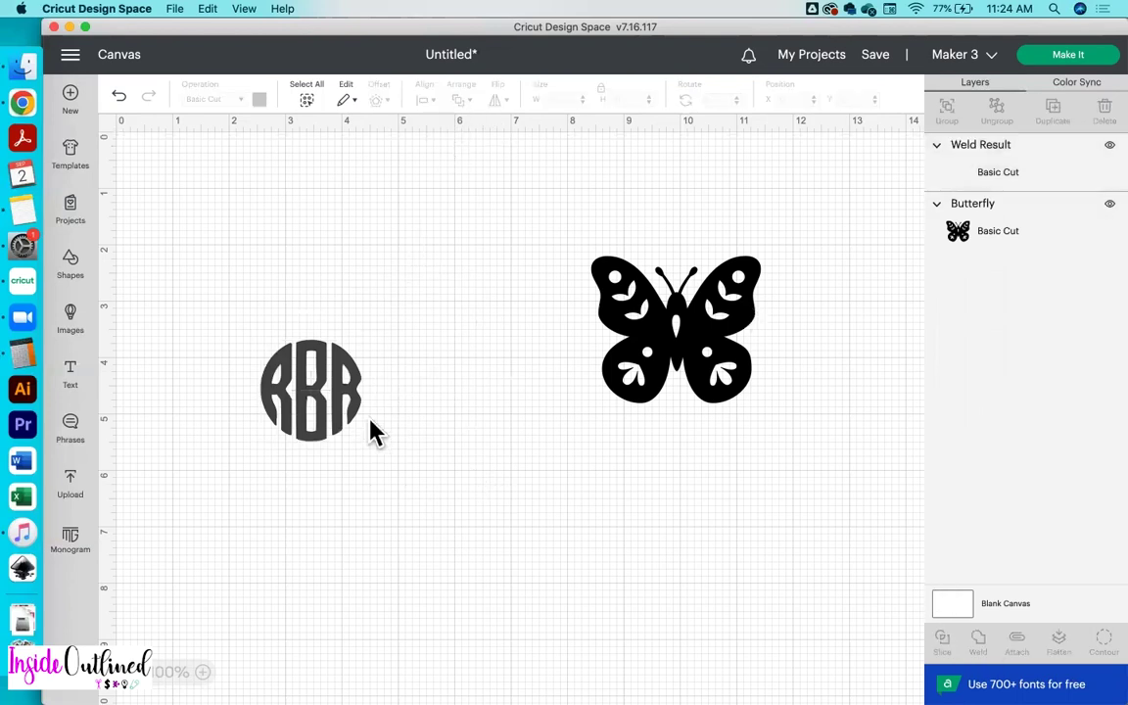
{"action": "left_click_drag", "start_coordinate": [326, 413], "coordinate": [504, 490]}
{"action": "left_click", "coordinate": [262, 315]}
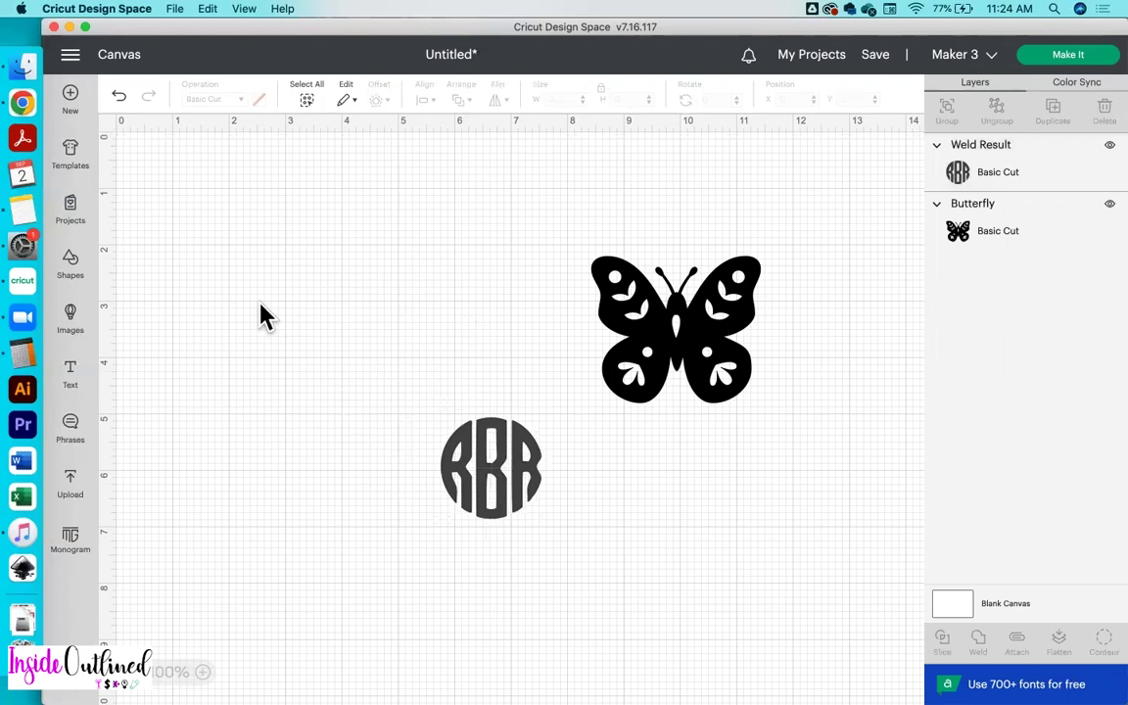
Add a circle, set its width to 2.75 inches, and place the welded monogram over it.
{"action": "left_click", "coordinate": [77, 276]}
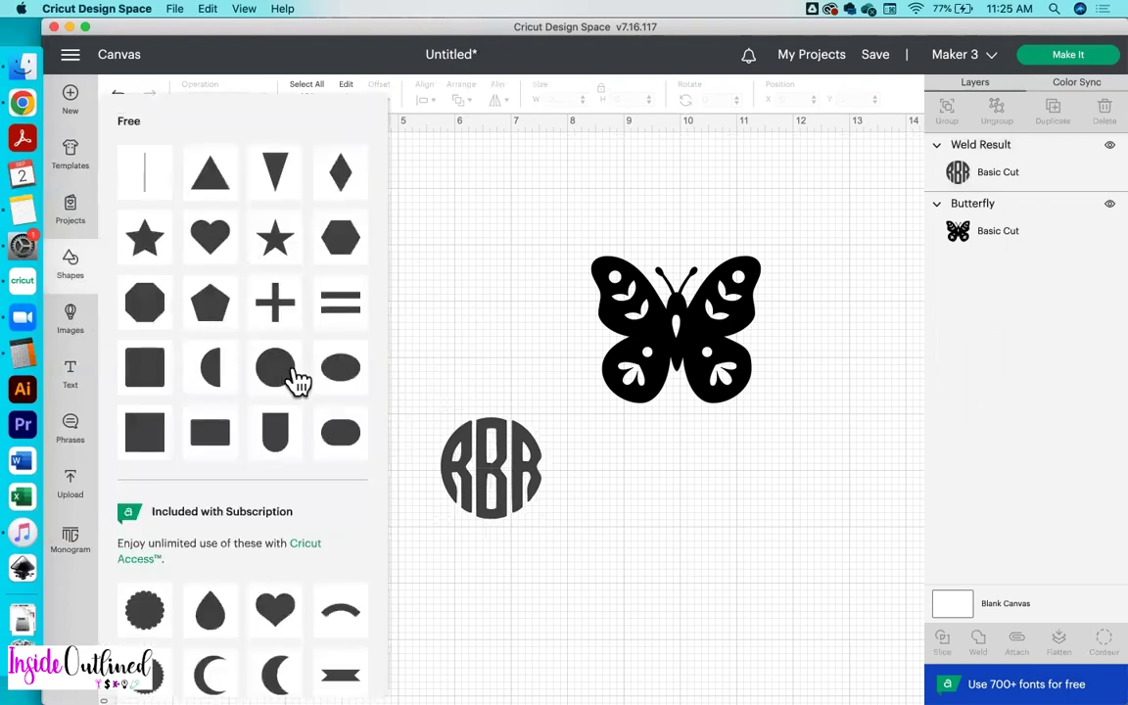
{"action": "left_click", "coordinate": [292, 372]}
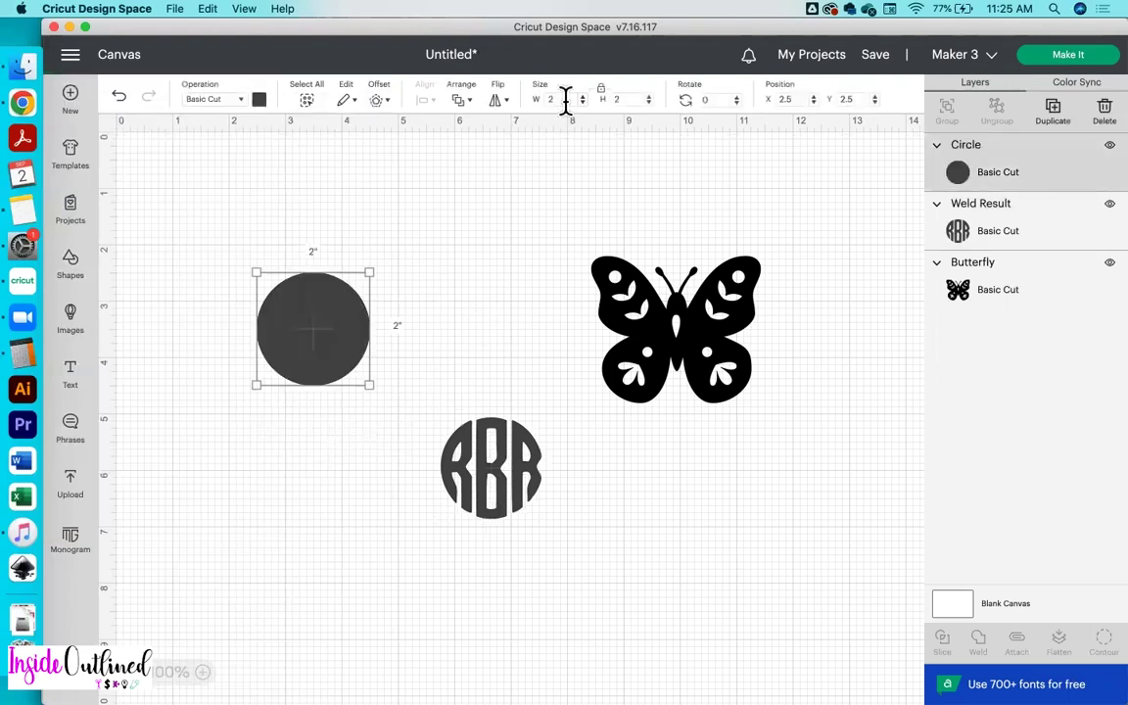
{"action": "left_click", "coordinate": [565, 99]}
{"action": "type", "text": ".75"}
{"action": "key", "text": "Return"}
{"action": "left_click_drag", "start_coordinate": [515, 495], "coordinate": [367, 377]}
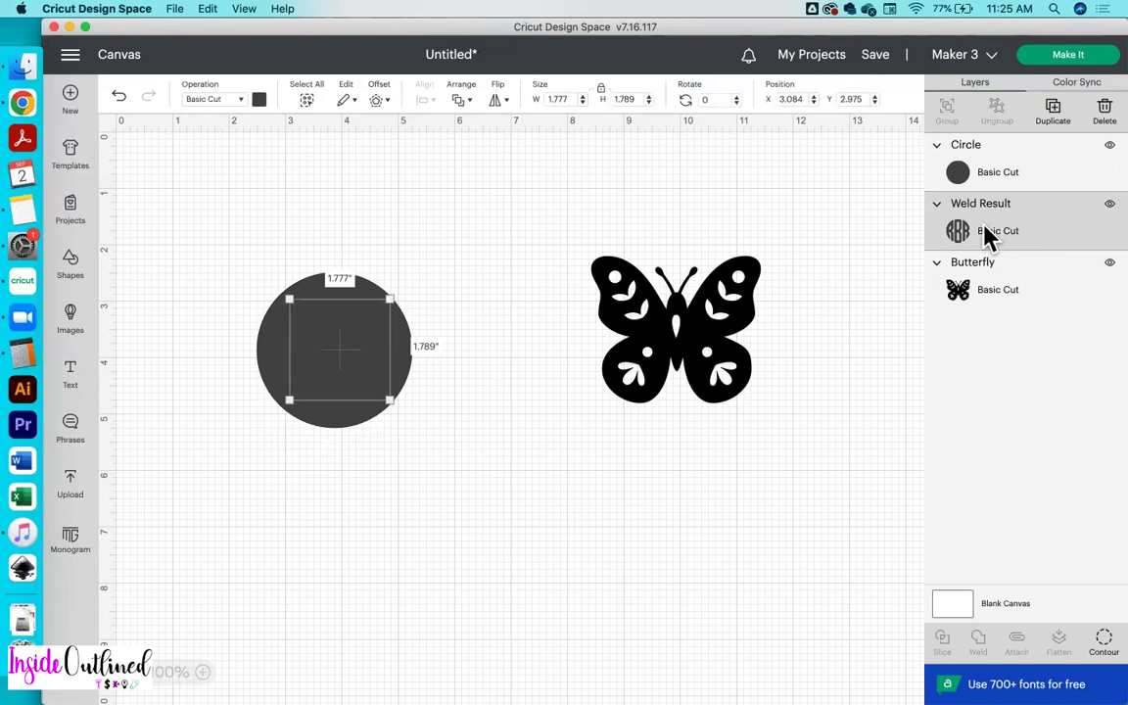
Send the circle to the back so it sits behind the welded monogram.
{"action": "left_click", "coordinate": [449, 335]}
{"action": "left_click", "coordinate": [396, 341]}
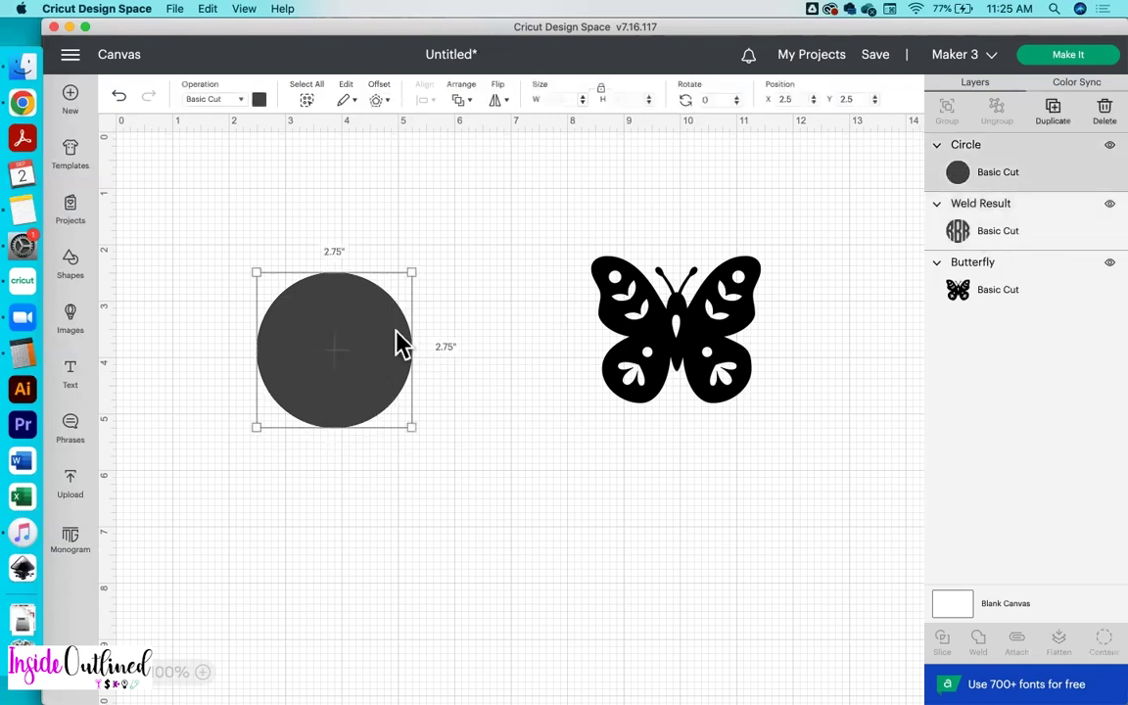
{"action": "right_click", "coordinate": [396, 341]}
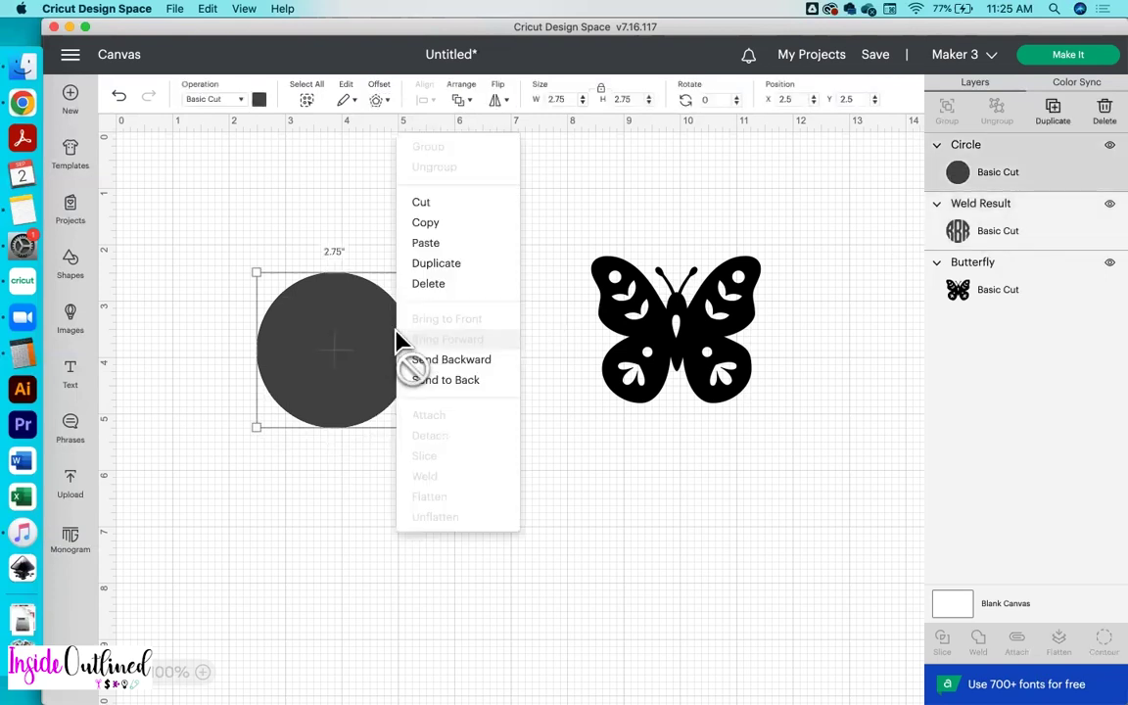
{"action": "left_click", "coordinate": [452, 382]}
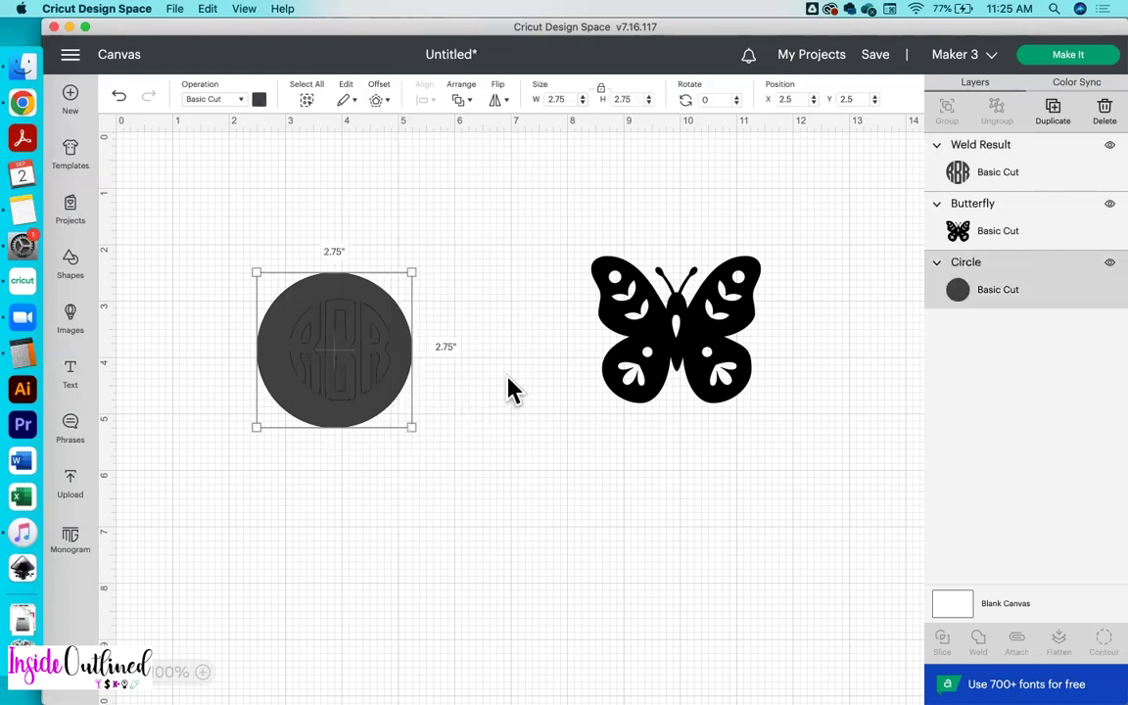
{"action": "left_click", "coordinate": [508, 390]}
Enlarge the monogram to about 2.24 inches wide and center-align it with the circle.
{"action": "left_click", "coordinate": [372, 355]}
{"action": "left_click_drag", "start_coordinate": [389, 402], "coordinate": [384, 377]}
{"action": "left_click", "coordinate": [474, 504]}
{"action": "left_click_drag", "start_coordinate": [471, 491], "coordinate": [328, 355]}
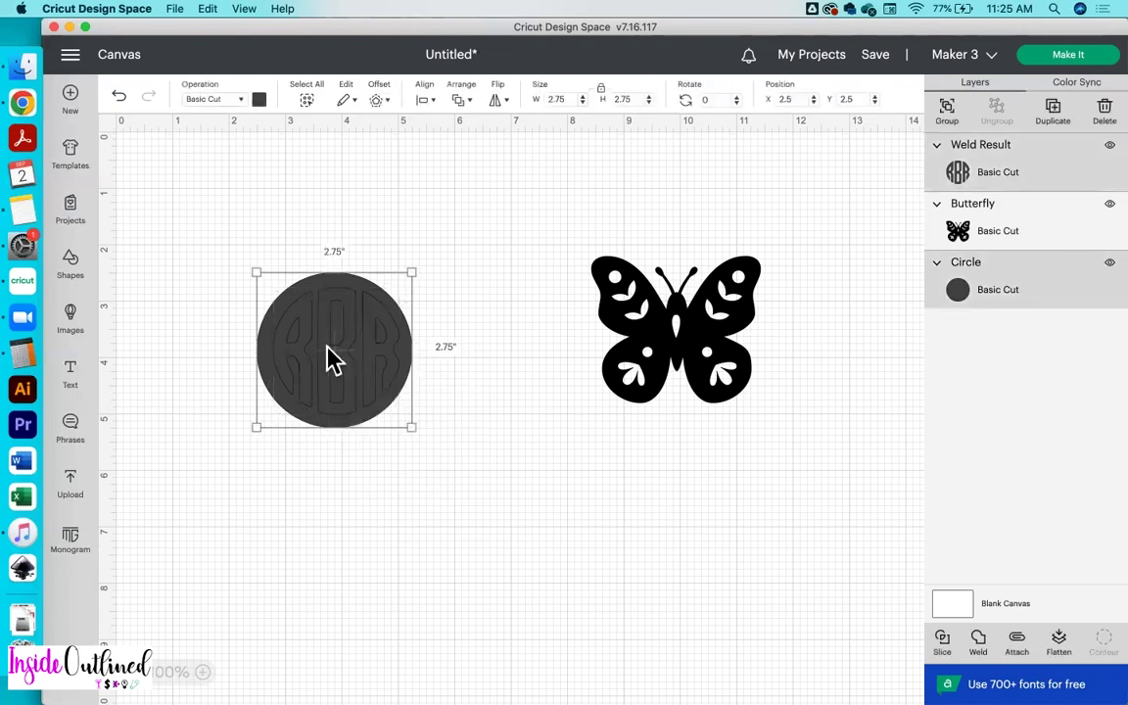
{"action": "left_click", "coordinate": [431, 106]}
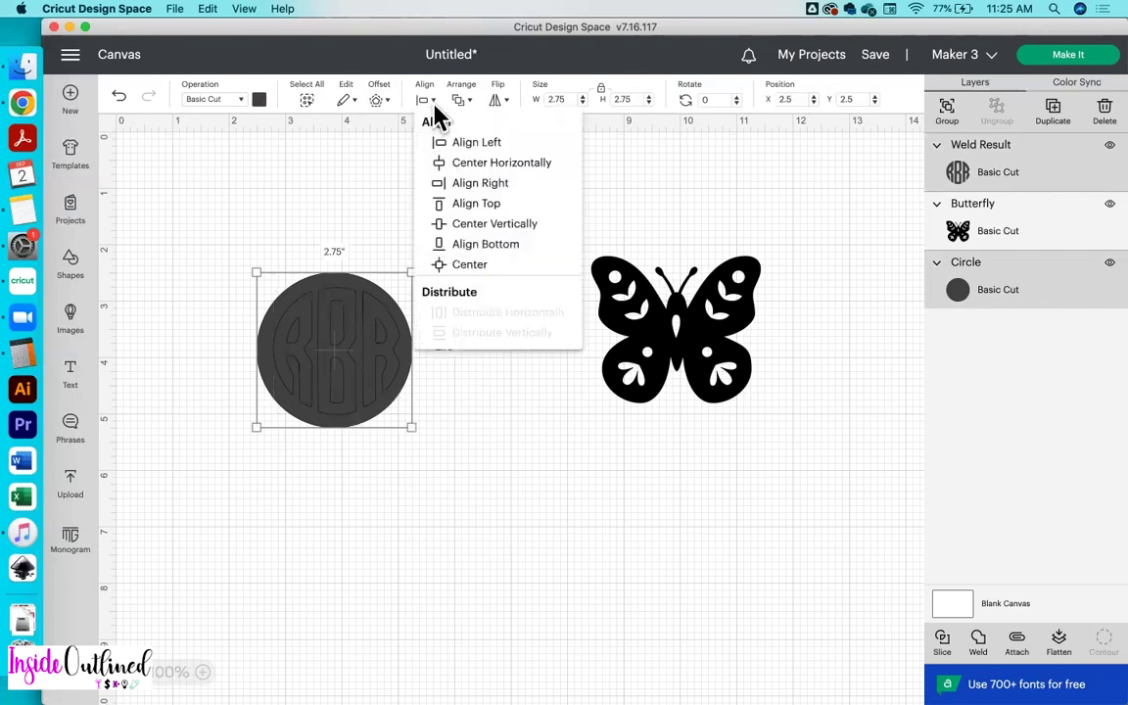
{"action": "left_click", "coordinate": [472, 276]}
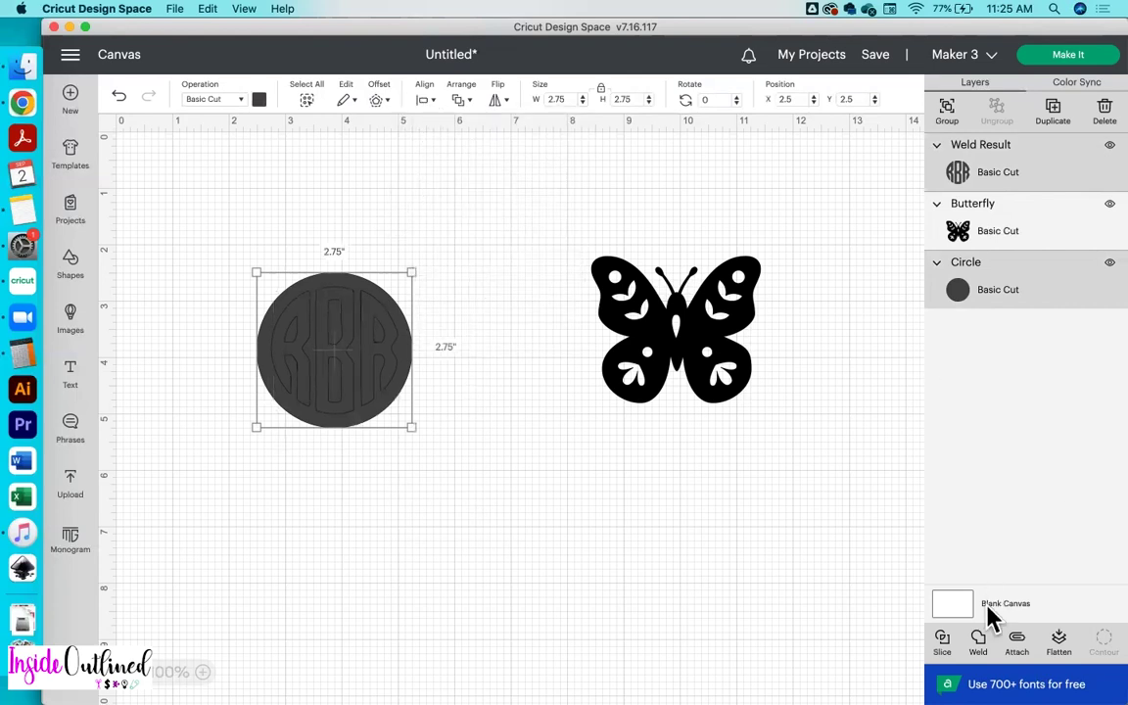
Slice the monogram out of the circle, delete both cut-out letter pieces, and place the remaining circle left of the butterfly.
{"action": "left_click", "coordinate": [941, 641]}
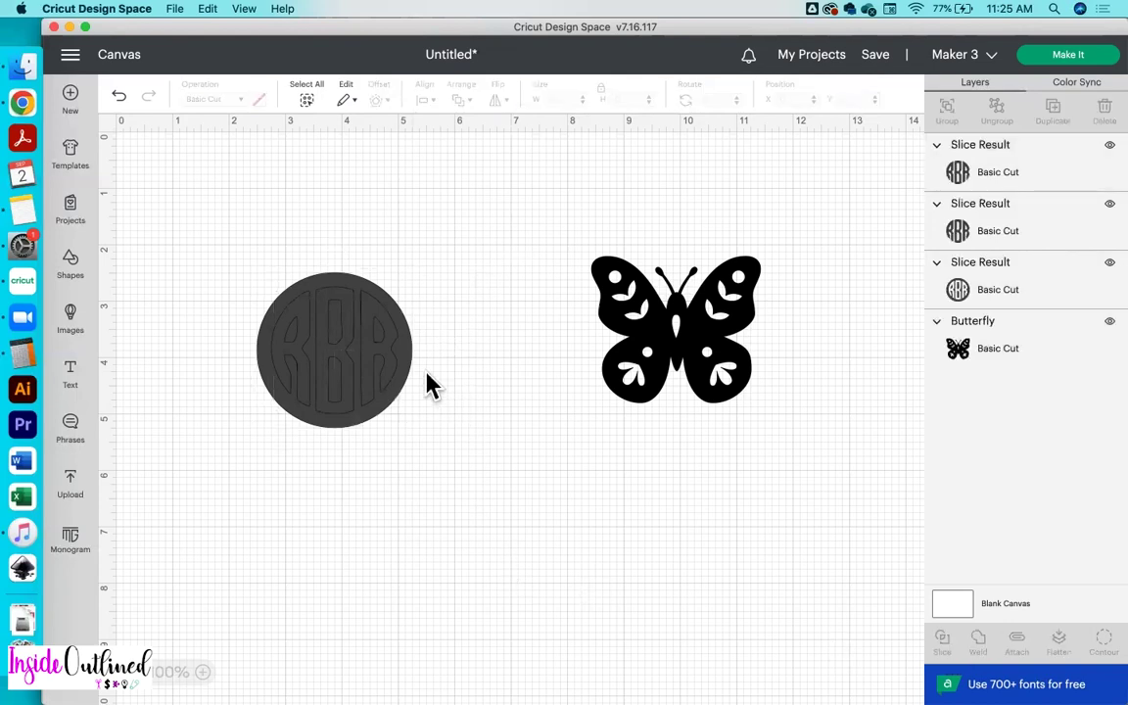
{"action": "left_click_drag", "start_coordinate": [416, 382], "coordinate": [553, 519]}
{"action": "left_click_drag", "start_coordinate": [245, 230], "coordinate": [386, 364]}
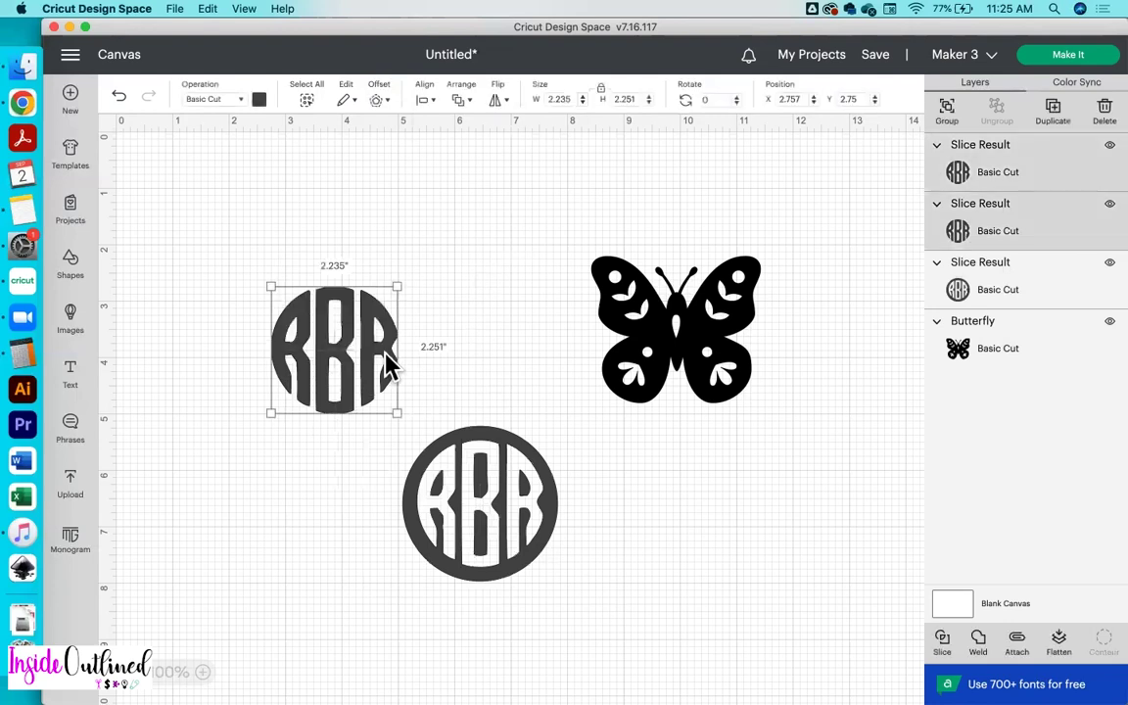
{"action": "key", "text": "Delete"}
{"action": "left_click_drag", "start_coordinate": [479, 529], "coordinate": [349, 434]}
{"action": "left_click", "coordinate": [486, 402]}
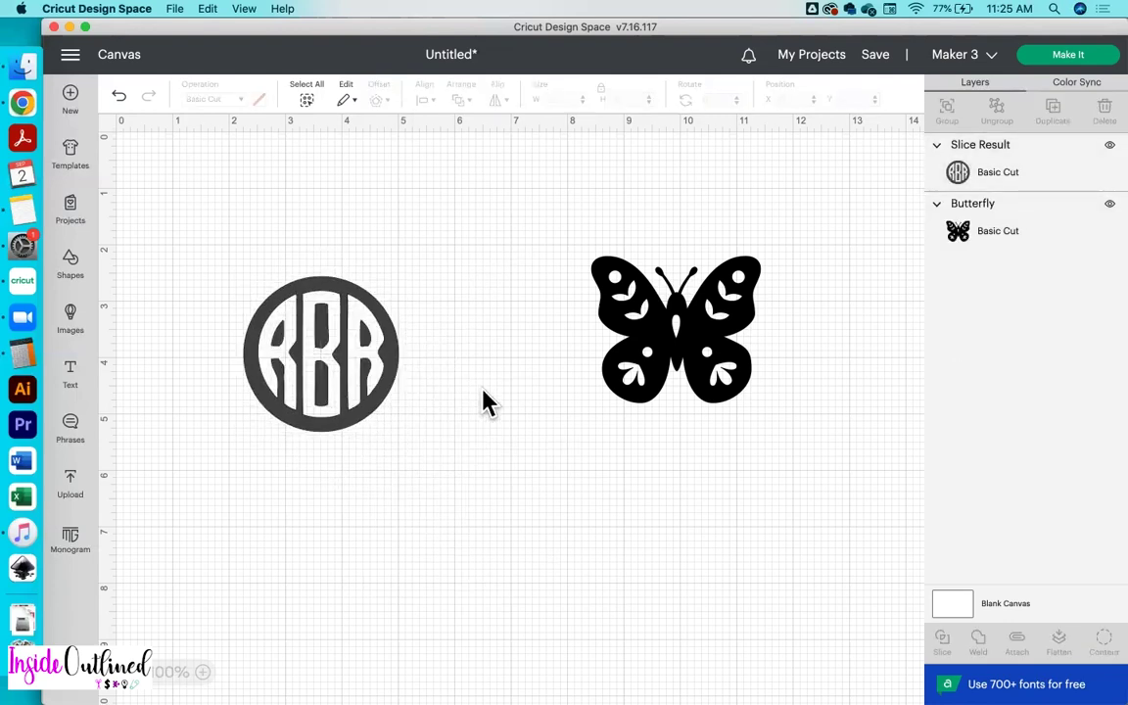
Send the project to be made, check the monogram and butterfly mats, and continue to the material setup.
{"action": "left_click", "coordinate": [1066, 54]}
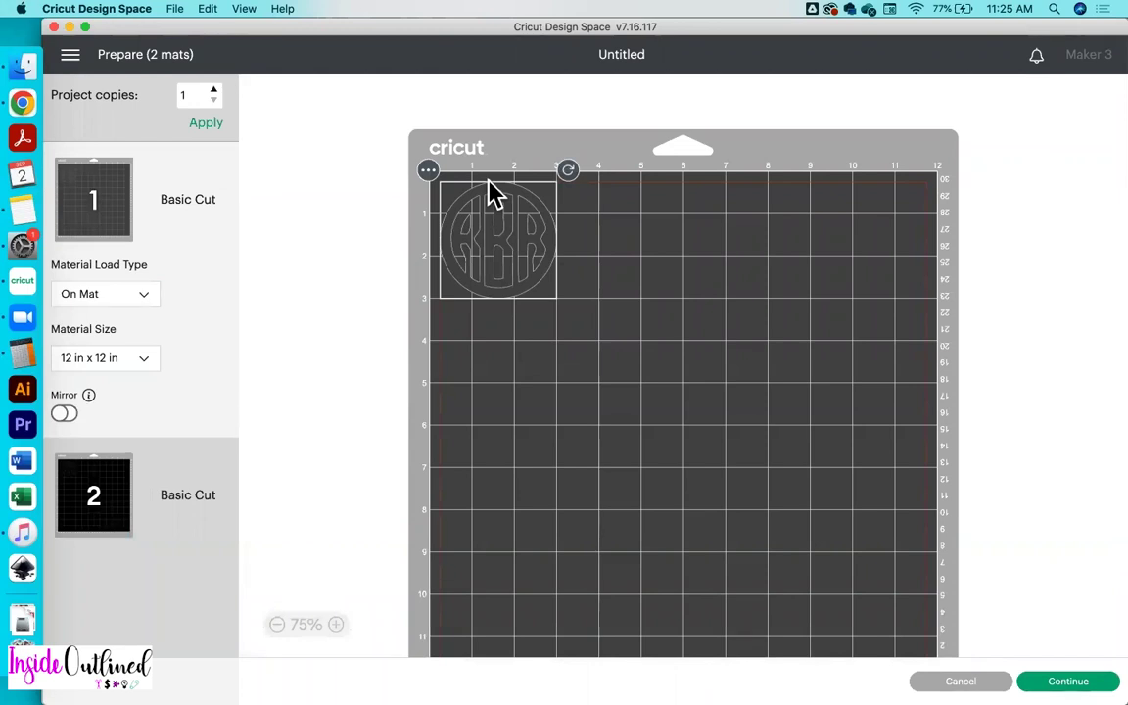
{"action": "left_click", "coordinate": [145, 480]}
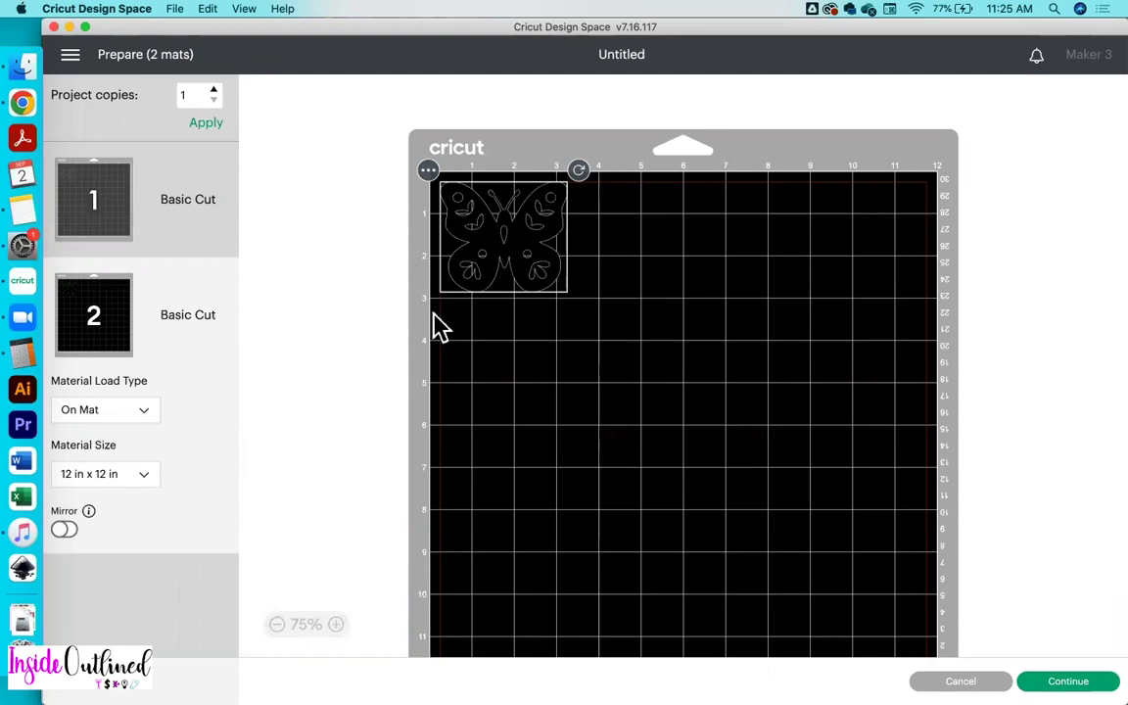
{"action": "left_click", "coordinate": [142, 205]}
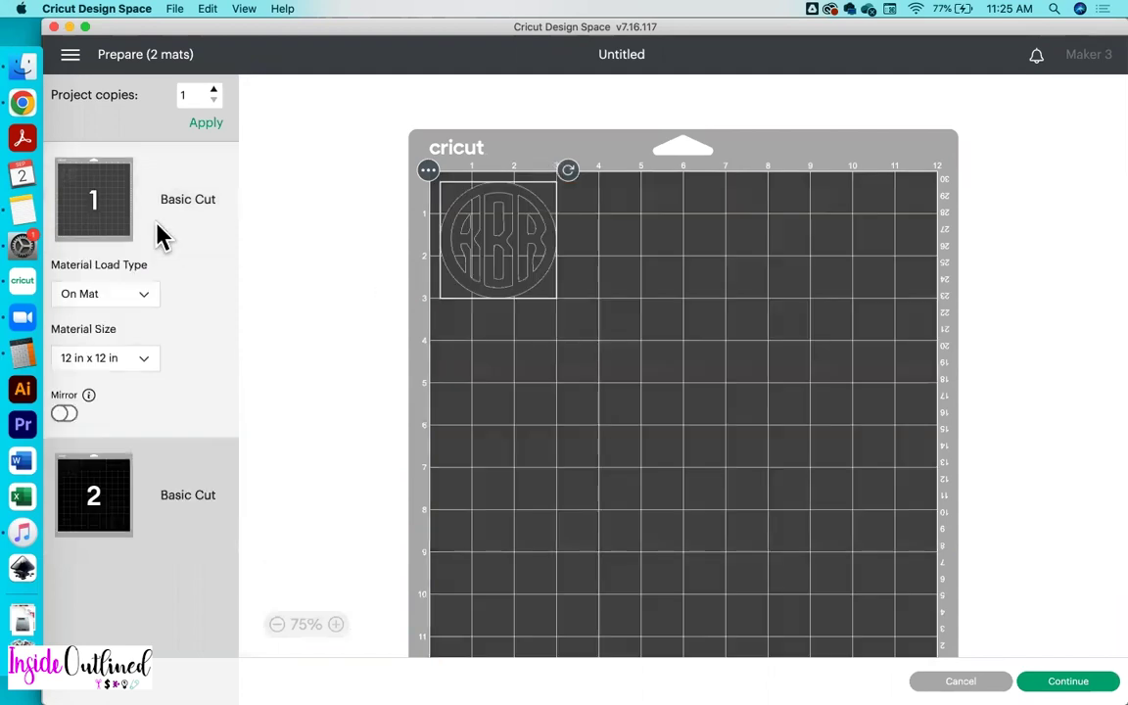
{"action": "left_click", "coordinate": [1068, 681]}
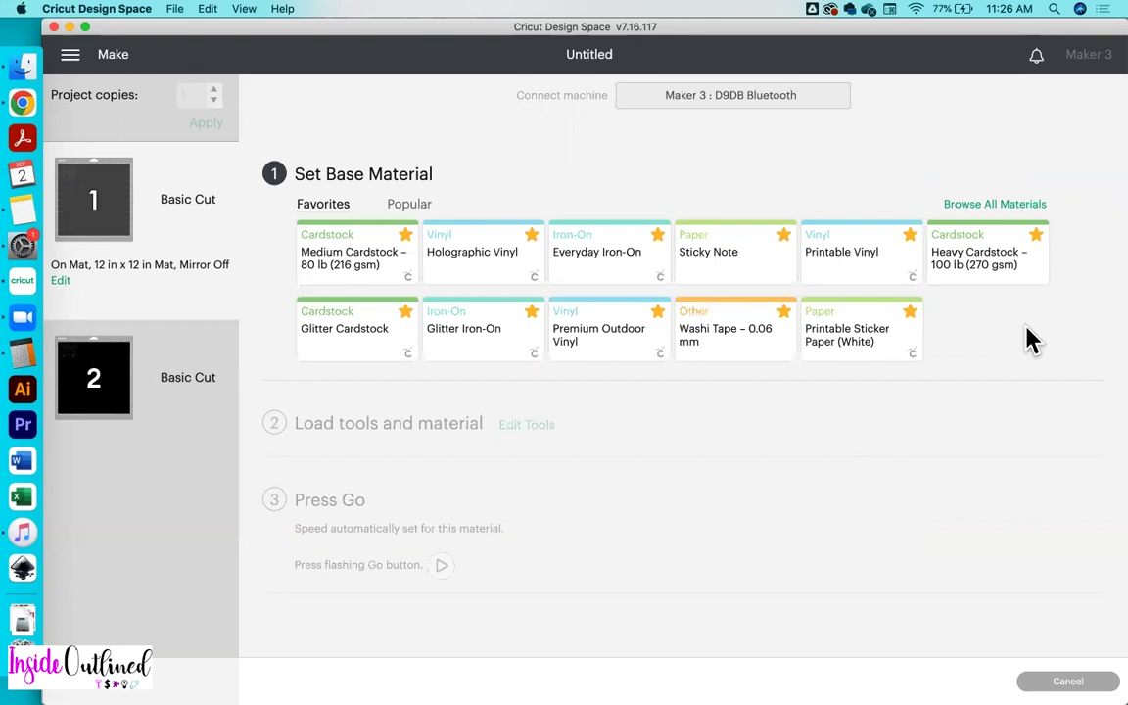
Add a new custom material named Dollar Tree Vinyl in the material settings.
{"action": "left_click", "coordinate": [970, 209]}
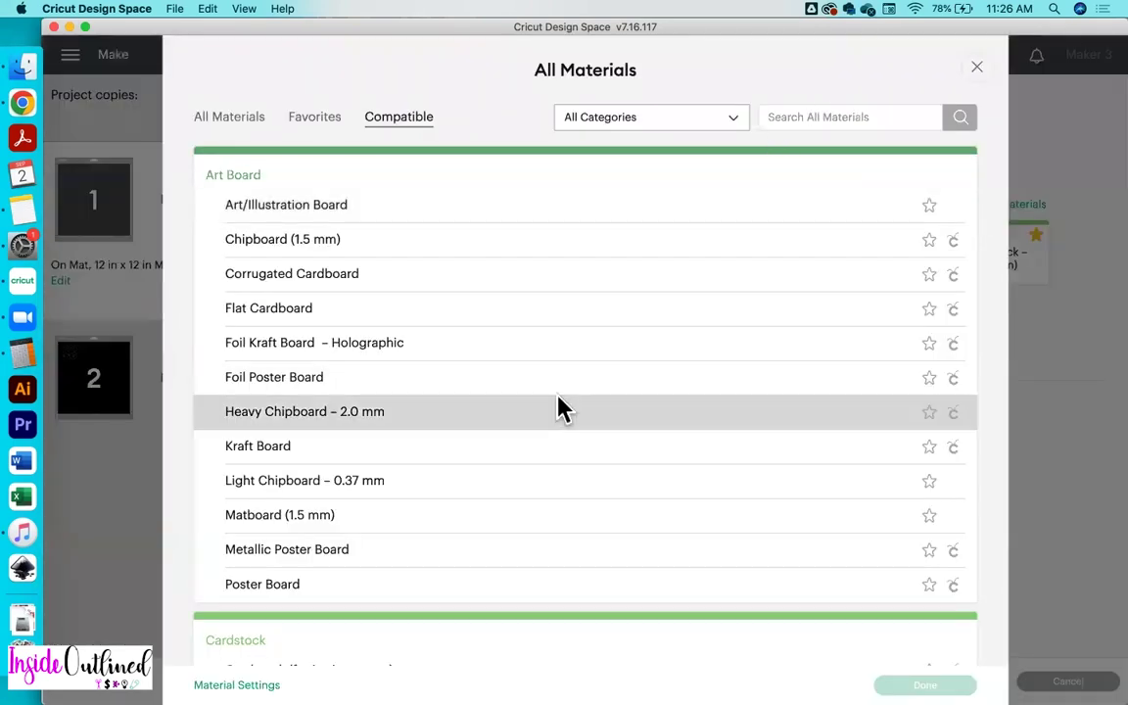
{"action": "left_click", "coordinate": [236, 684]}
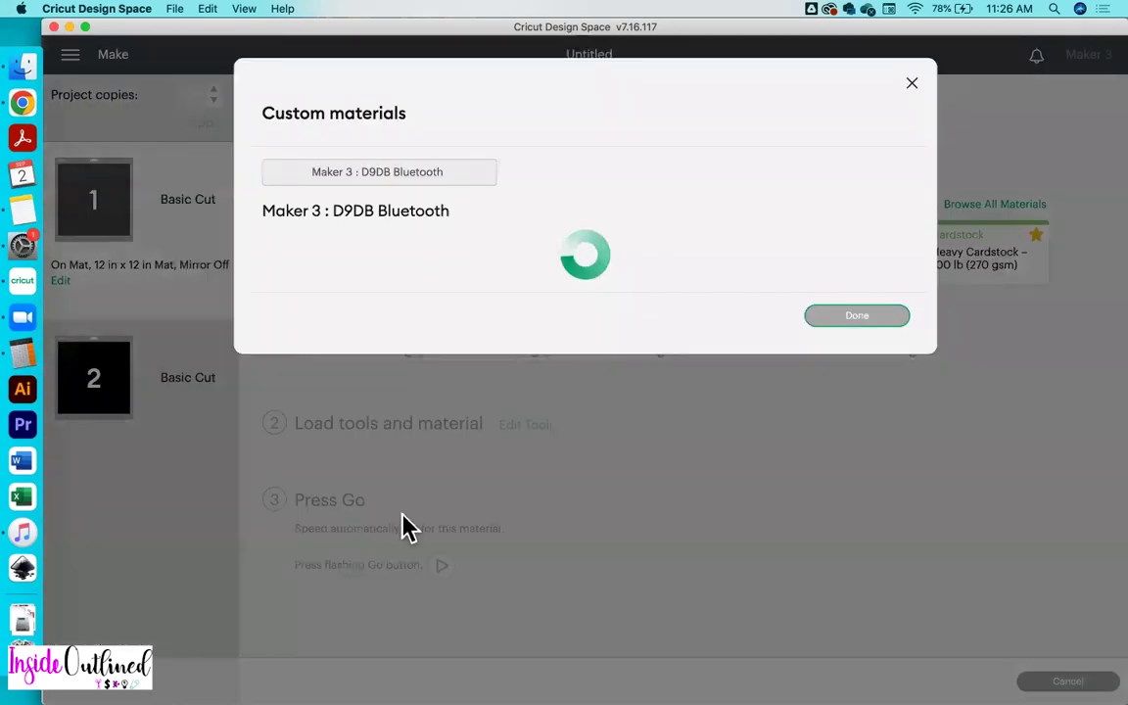
{"action": "scroll", "coordinate": [577, 411], "scroll_direction": "down", "scroll_amount": 6}
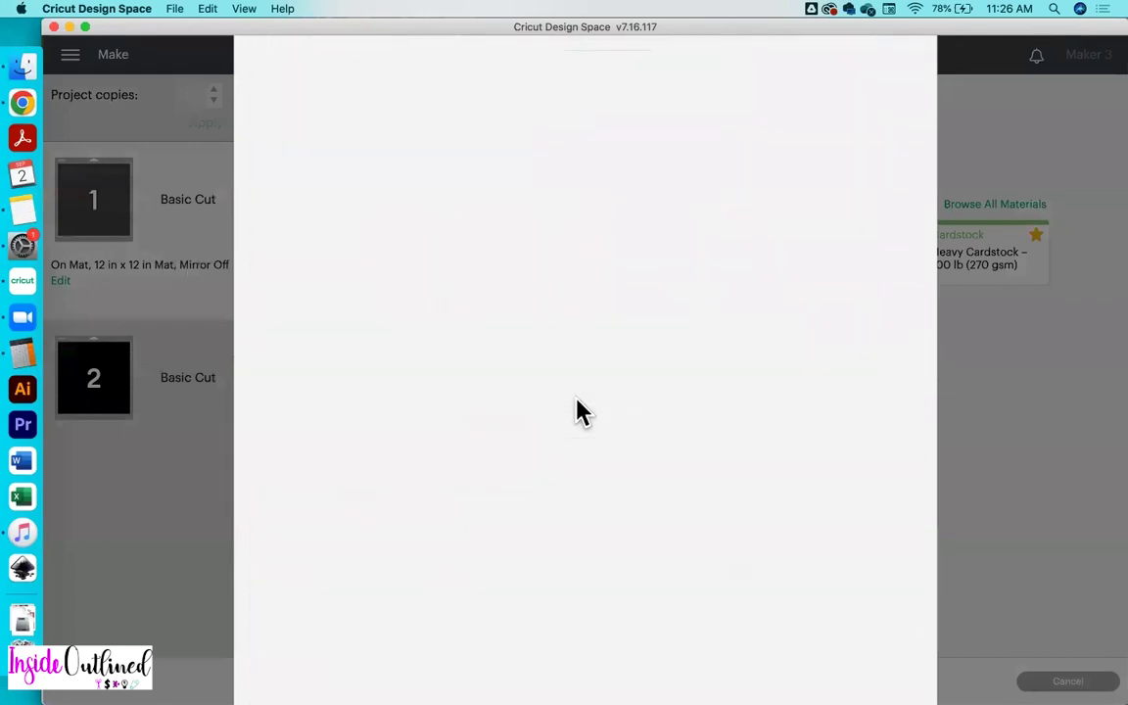
{"action": "scroll", "coordinate": [577, 402], "scroll_direction": "down", "scroll_amount": 20}
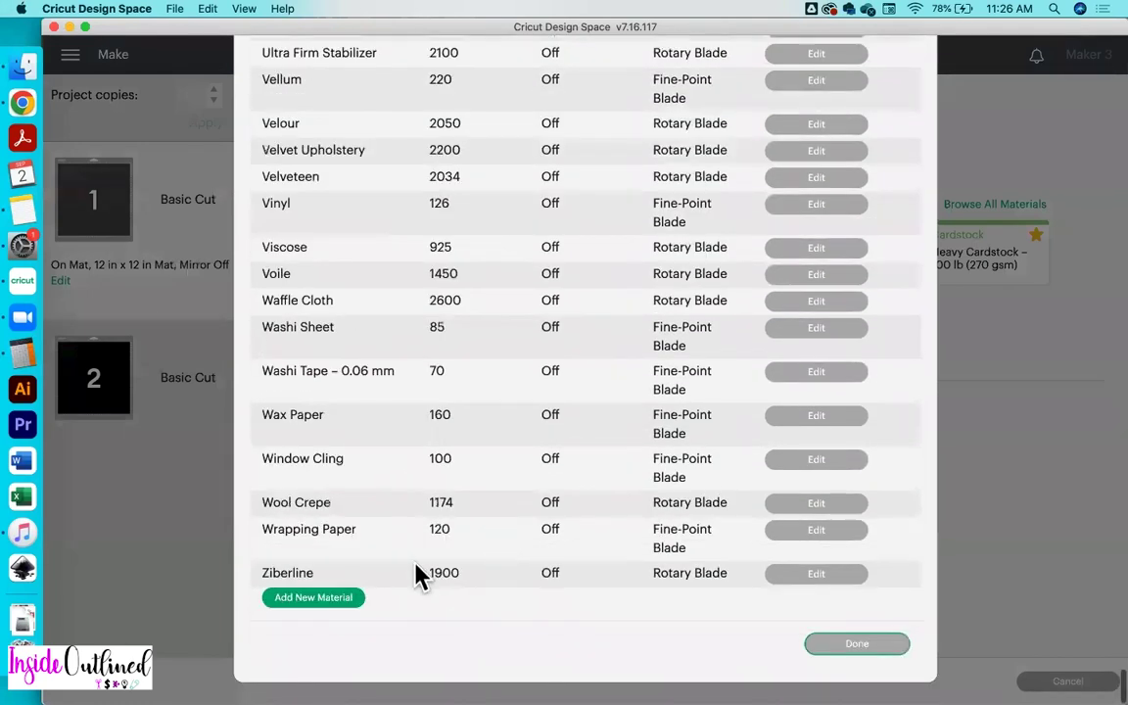
{"action": "left_click", "coordinate": [299, 599]}
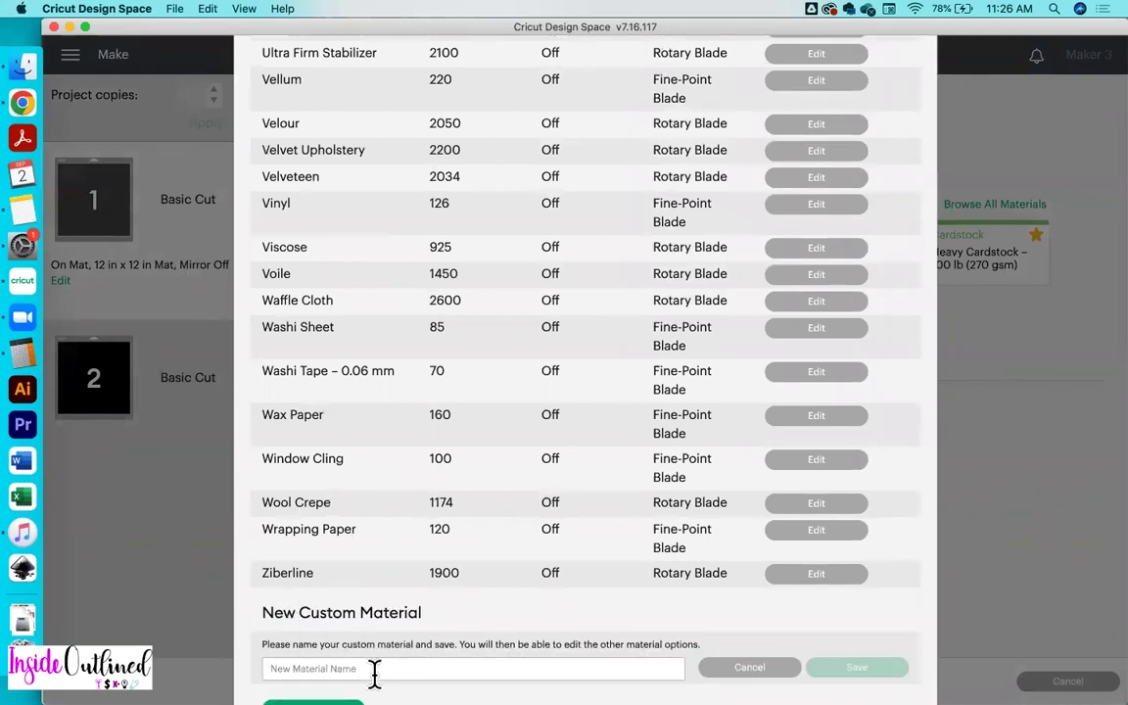
{"action": "scroll", "coordinate": [367, 637], "scroll_direction": "down", "scroll_amount": 2}
{"action": "left_click", "coordinate": [358, 592]}
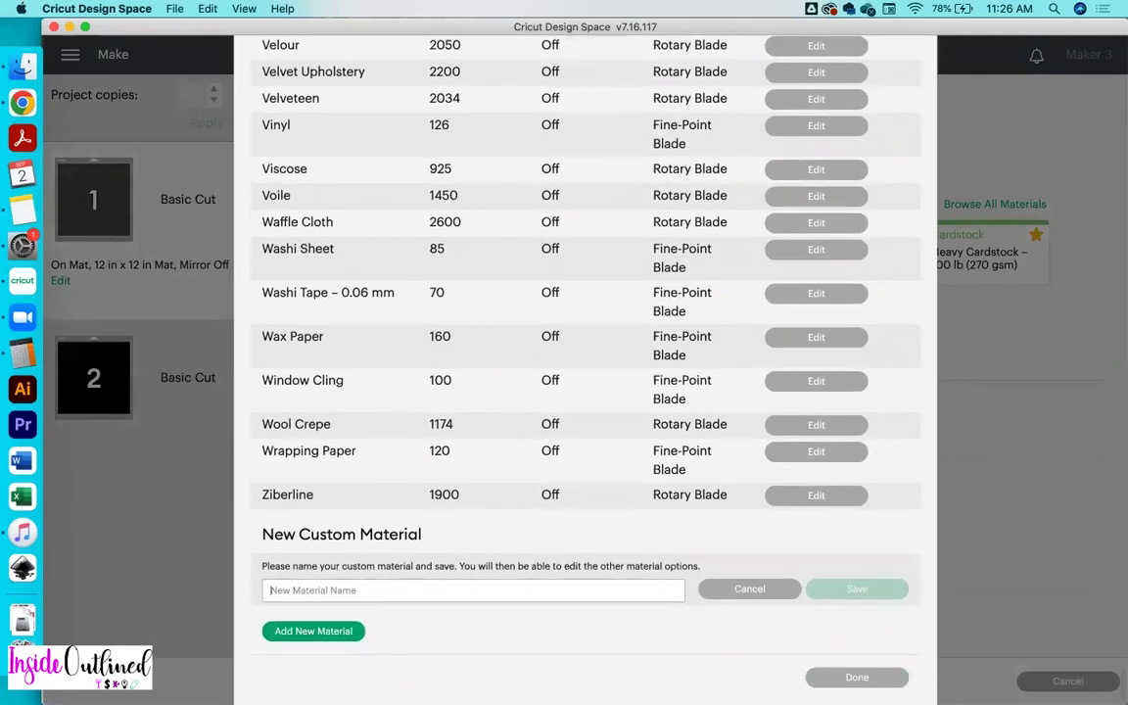
{"action": "type", "text": "Dollar Tree Vinyl"}
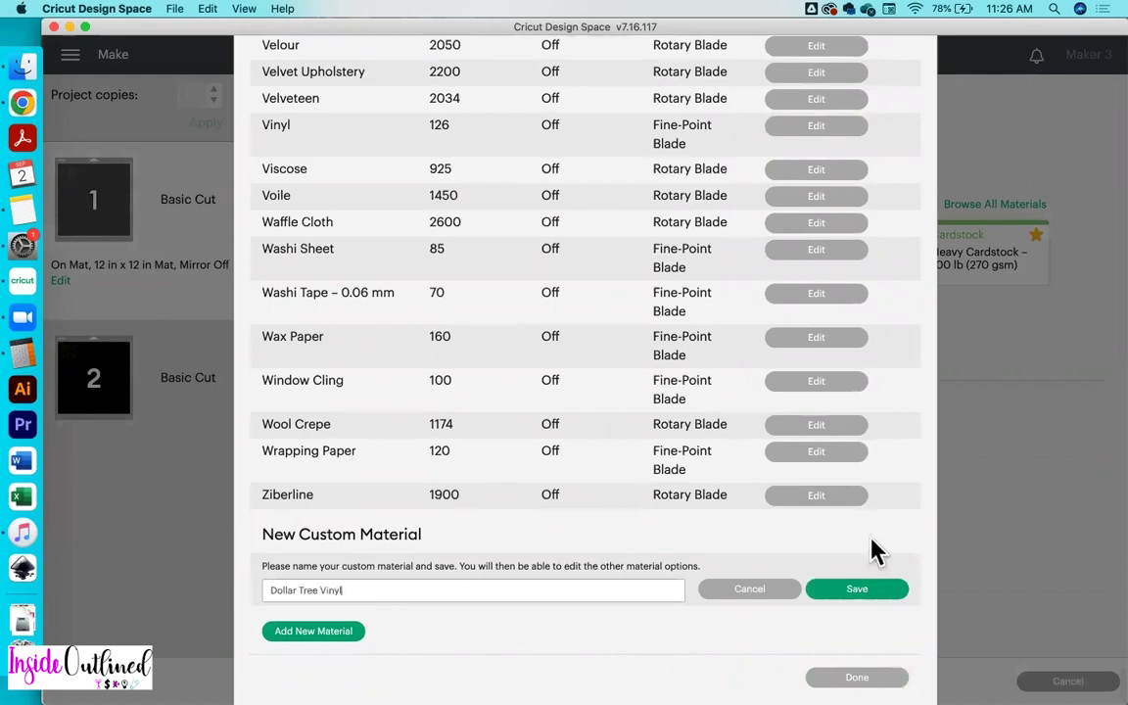
{"action": "left_click", "coordinate": [858, 593]}
Set the cut pressure of Dollar Tree Vinyl to 70, save it, and close the custom materials list.
{"action": "scroll", "coordinate": [552, 259], "scroll_direction": "up", "scroll_amount": 20}
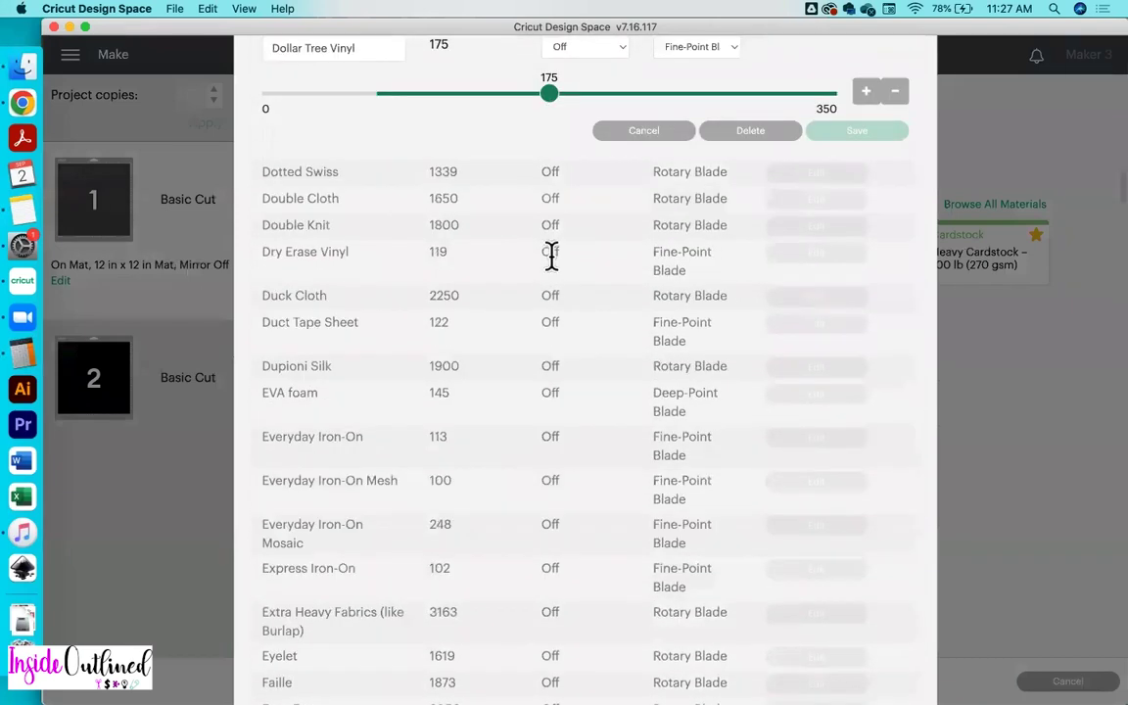
{"action": "scroll", "coordinate": [551, 260], "scroll_direction": "up", "scroll_amount": 3}
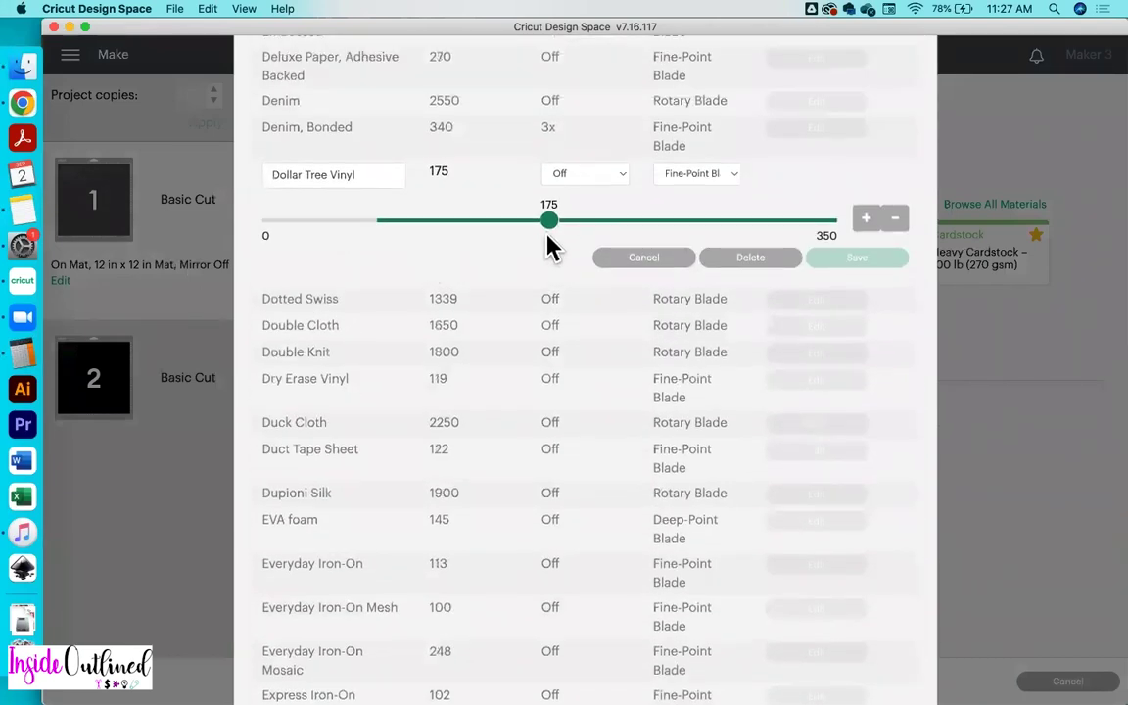
{"action": "left_click_drag", "start_coordinate": [549, 221], "coordinate": [379, 220]}
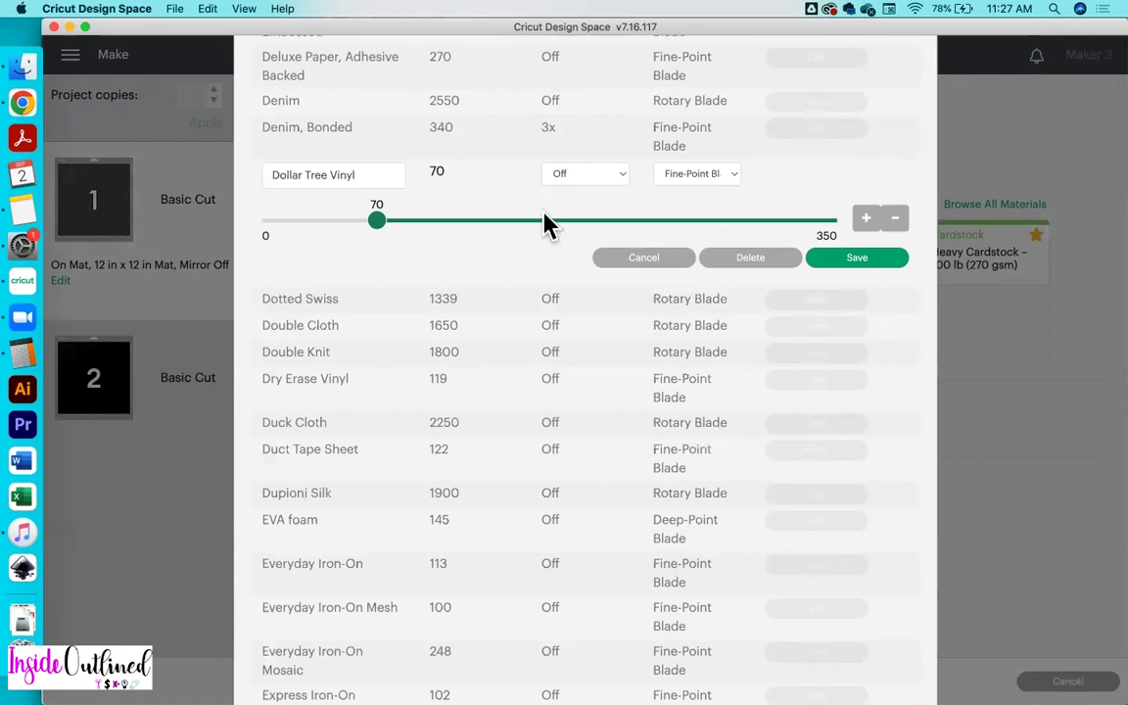
{"action": "left_click", "coordinate": [890, 259]}
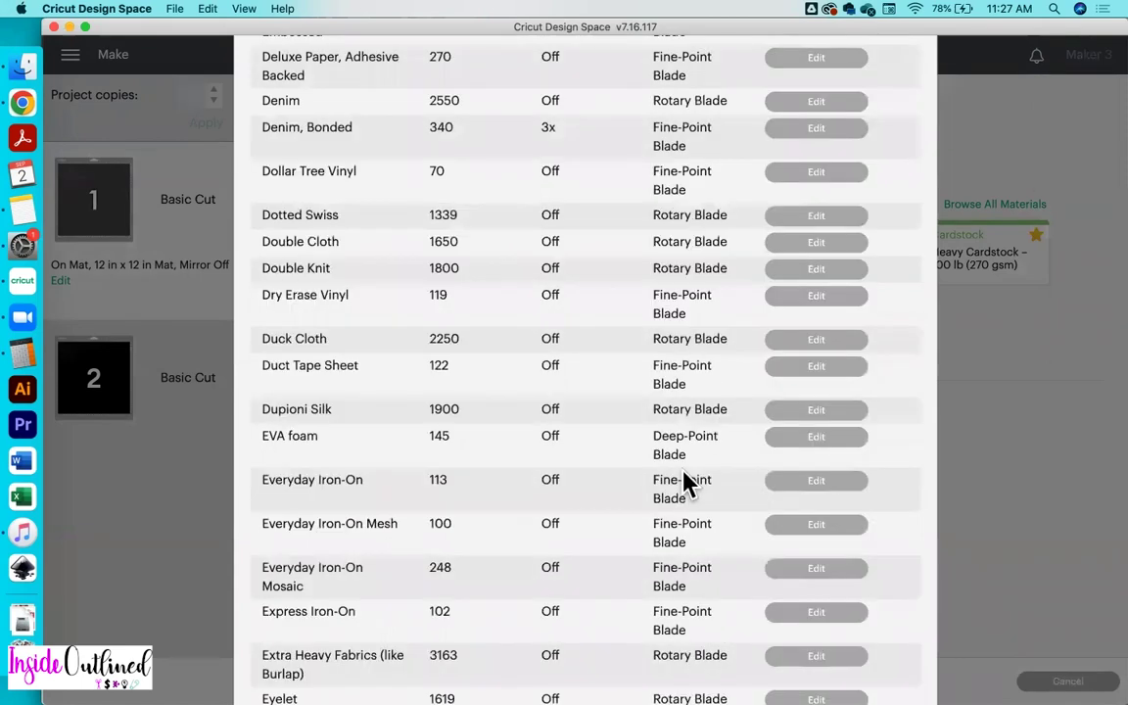
{"action": "scroll", "coordinate": [684, 482], "scroll_direction": "down", "scroll_amount": 3}
{"action": "scroll", "coordinate": [684, 482], "scroll_direction": "down", "scroll_amount": 20}
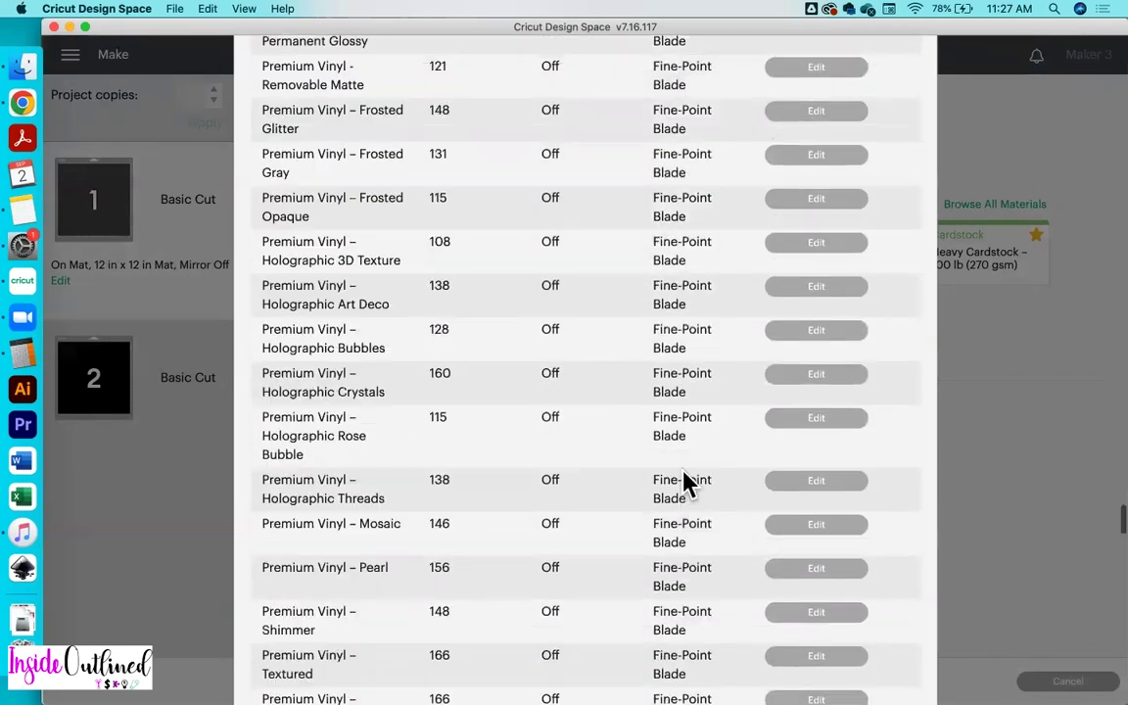
{"action": "scroll", "coordinate": [684, 480], "scroll_direction": "down", "scroll_amount": 10}
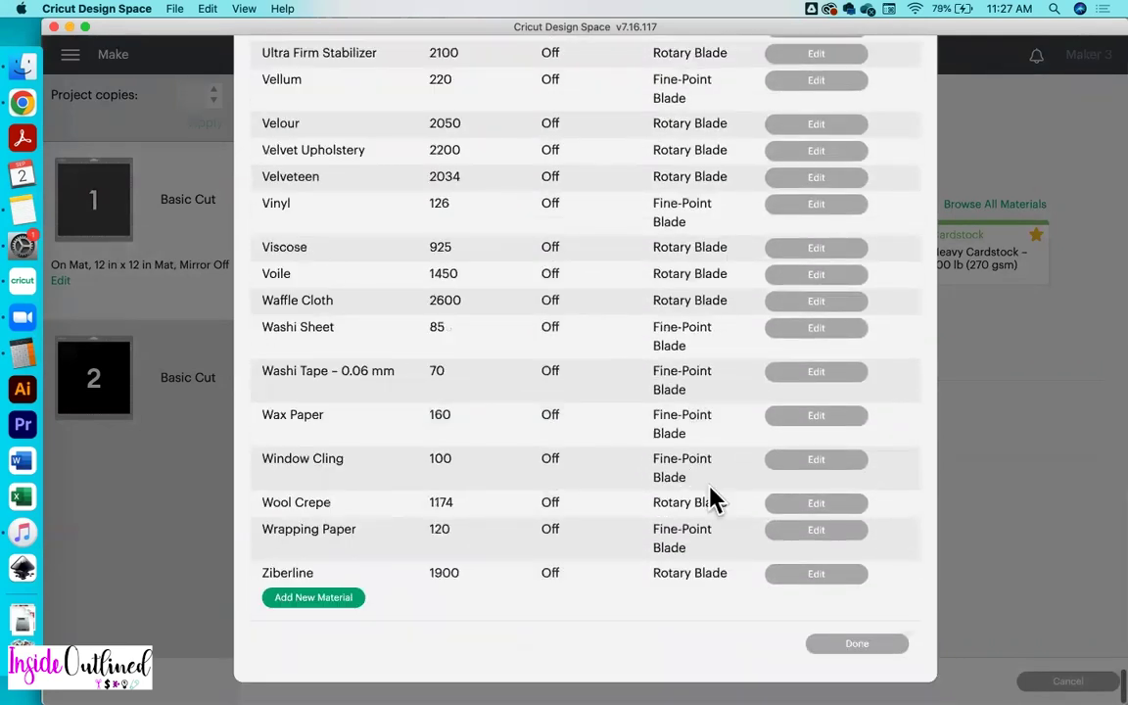
{"action": "left_click", "coordinate": [856, 644]}
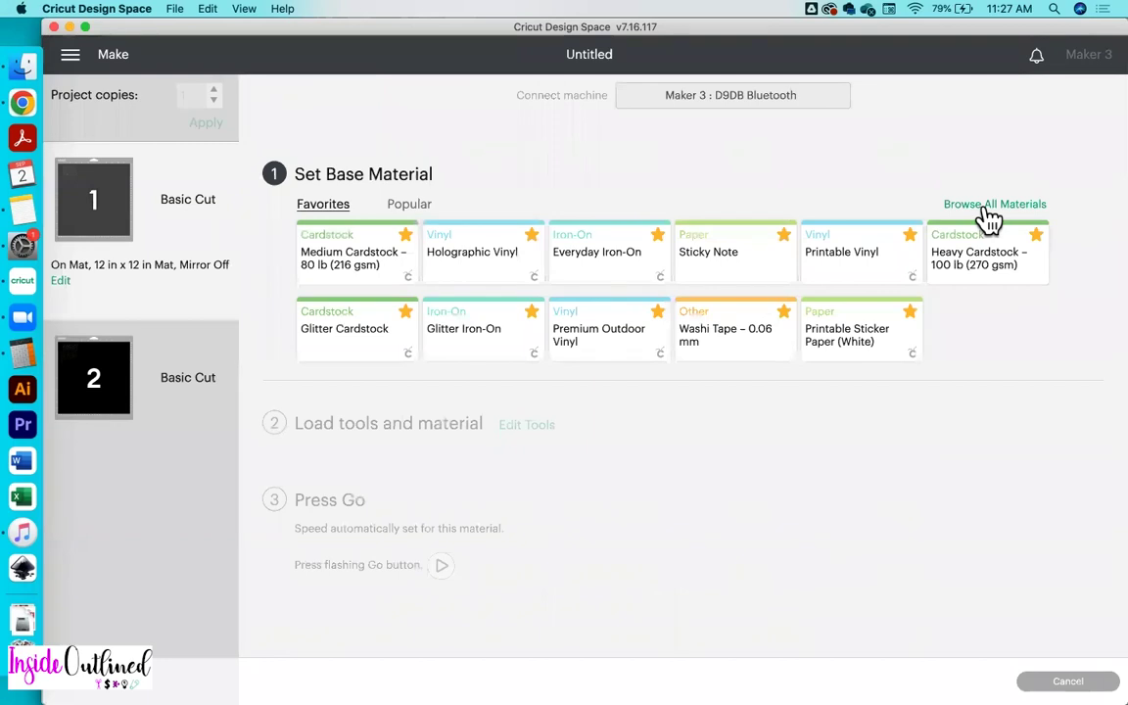
Search all materials for "dollar", mark Dollar Tree Vinyl as a favorite, and close the materials list.
{"action": "left_click", "coordinate": [983, 207]}
{"action": "left_click", "coordinate": [822, 116]}
{"action": "type", "text": "dollar"}
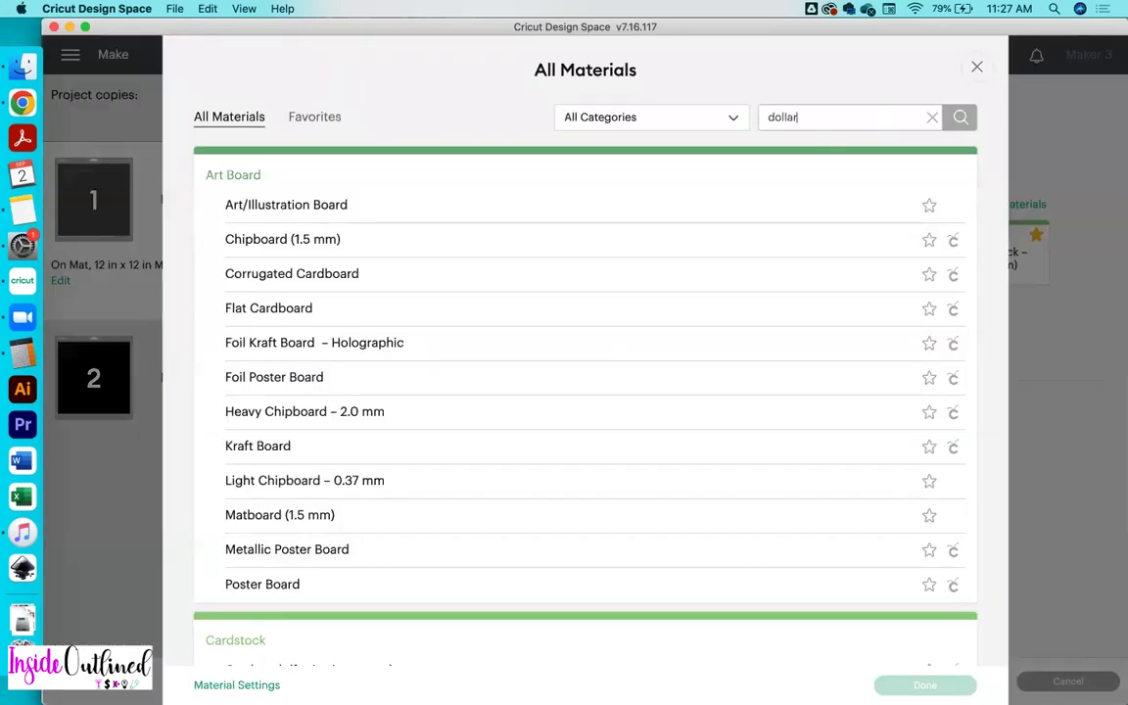
{"action": "key", "text": "Return"}
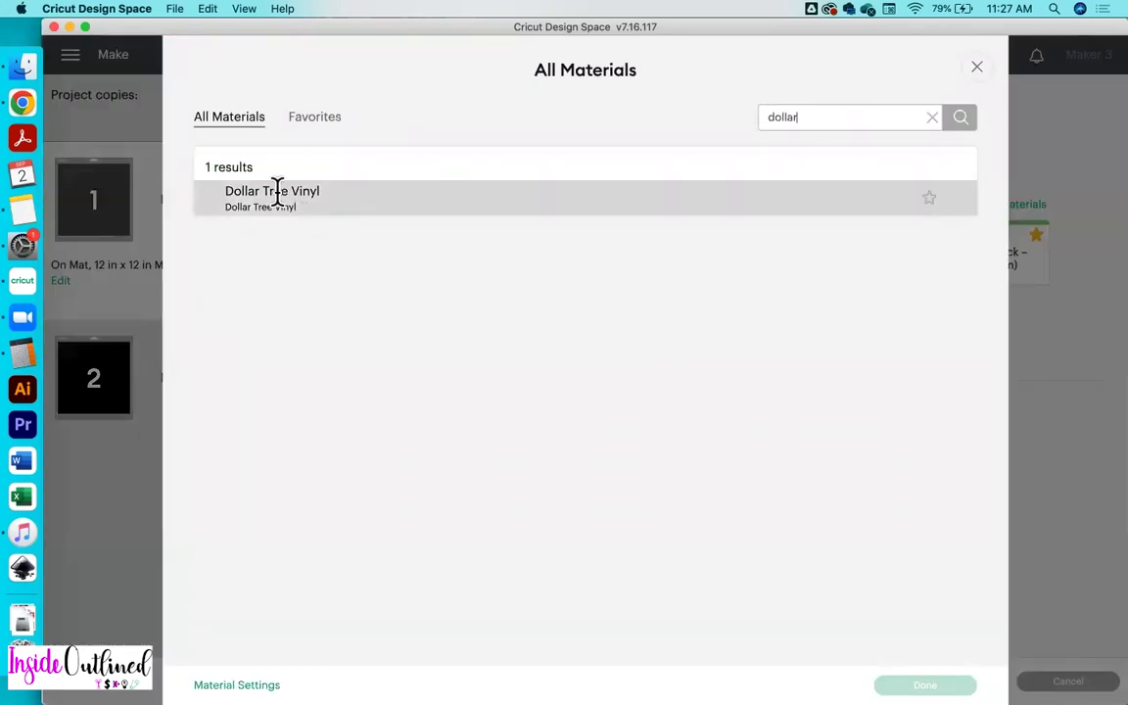
{"action": "left_click", "coordinate": [927, 201]}
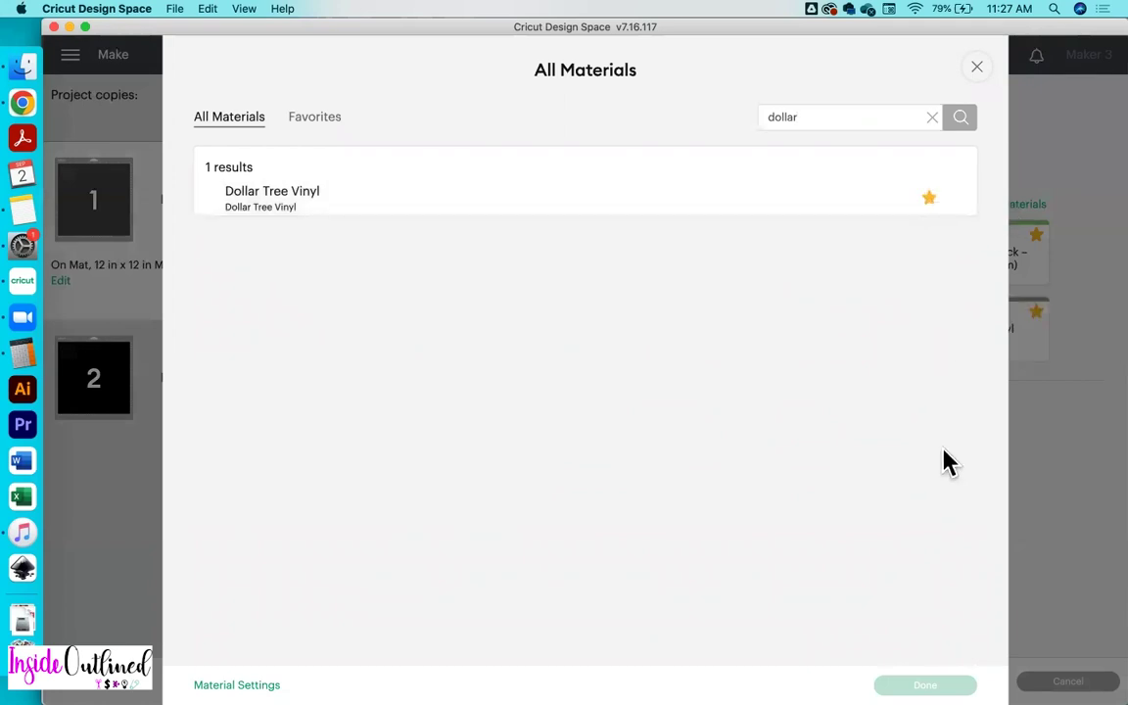
{"action": "left_click", "coordinate": [1097, 504]}
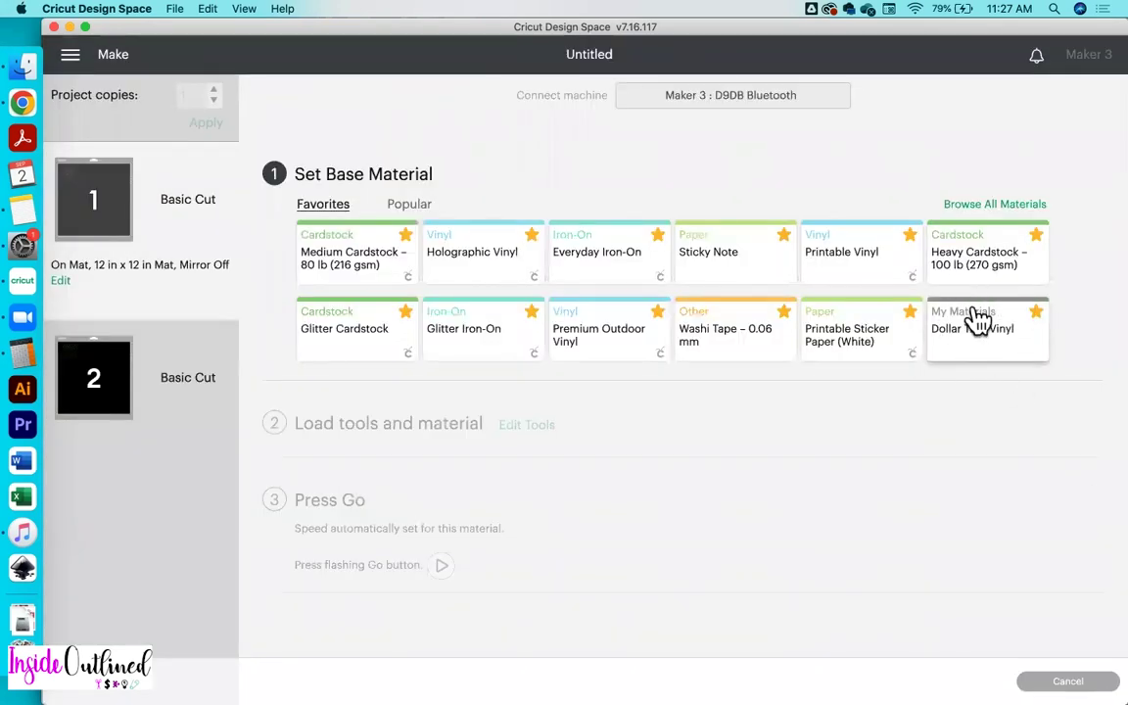
Set Dollar Tree Vinyl as the base material and enable remembering the material settings.
{"action": "left_click", "coordinate": [977, 321]}
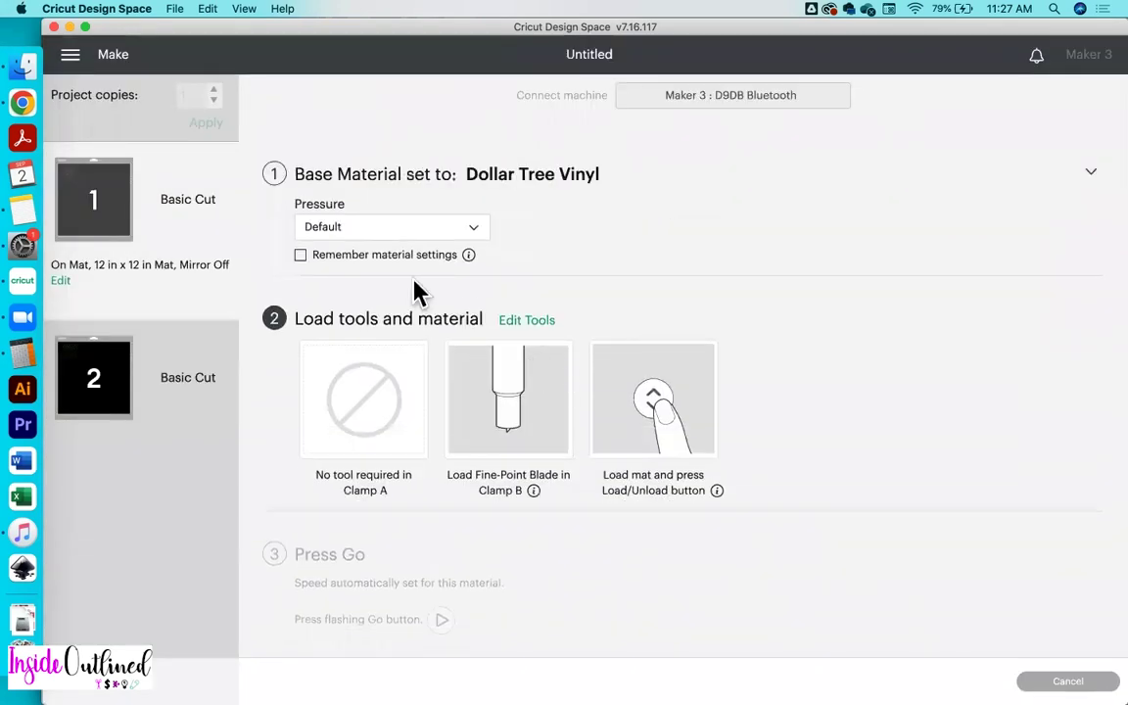
{"action": "left_click", "coordinate": [359, 257]}
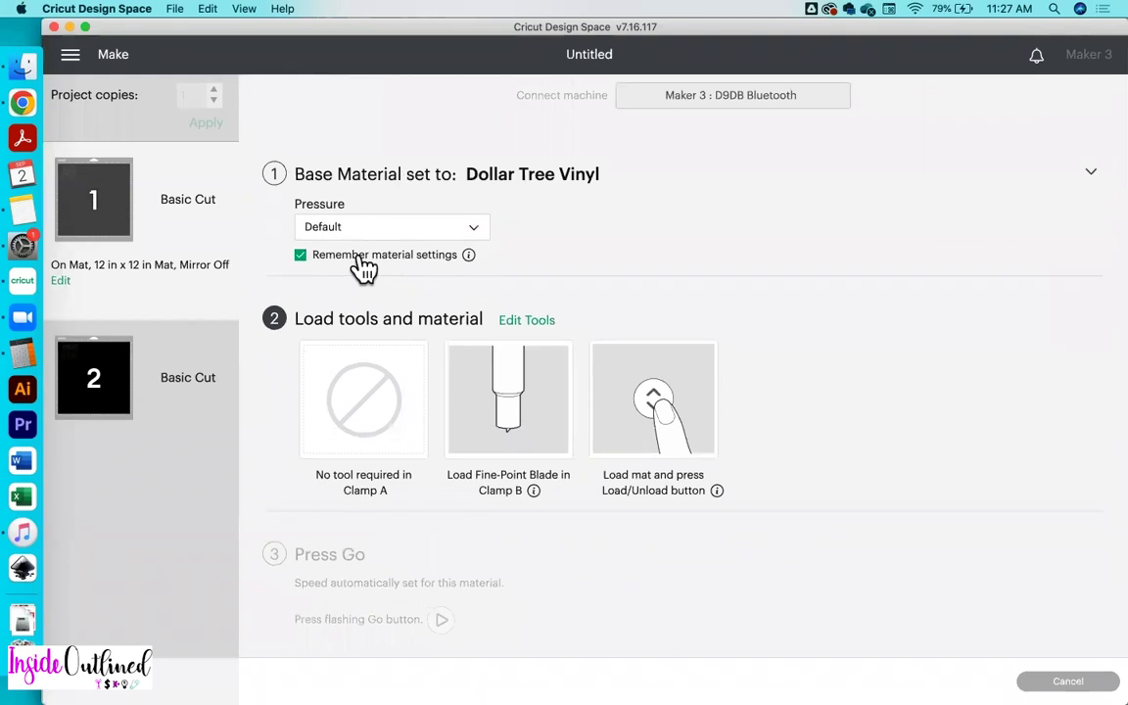